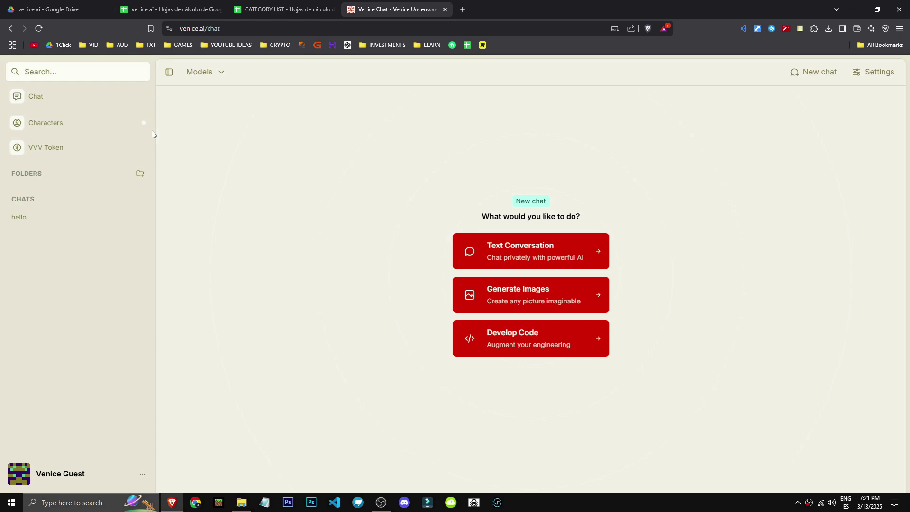
Step: Browse the text and image model lists and select FLUX Standard as the image model
{"action": "left_click", "coordinate": [223, 73]}
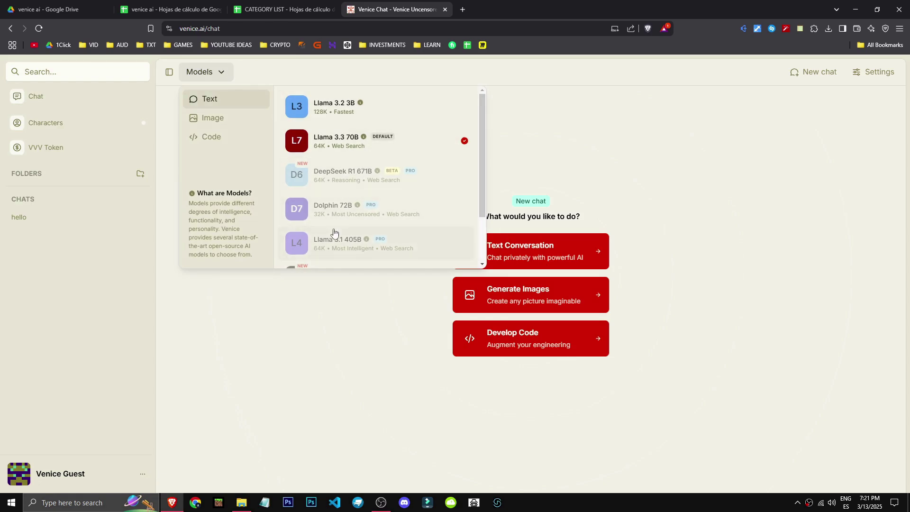
{"action": "scroll", "coordinate": [333, 233], "scroll_direction": "down", "scroll_amount": 2}
{"action": "left_click", "coordinate": [219, 72]}
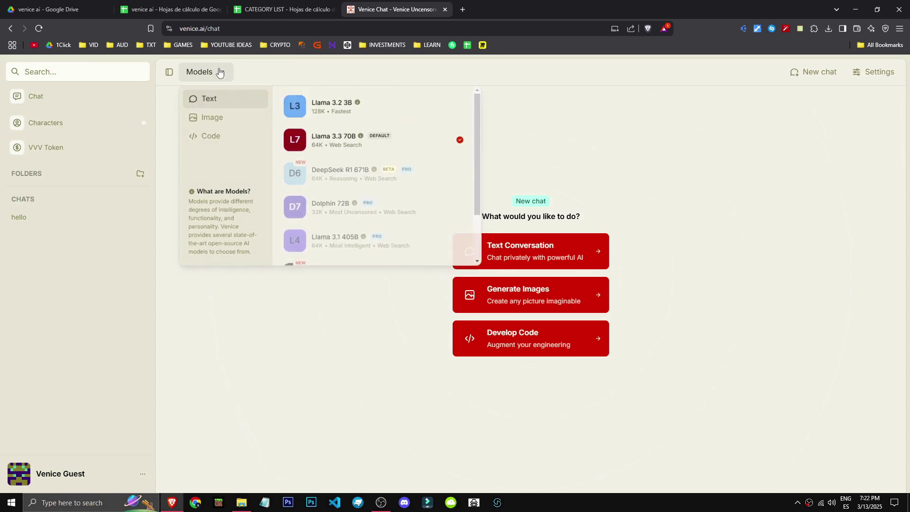
{"action": "left_click", "coordinate": [226, 120]}
{"action": "left_click", "coordinate": [244, 101]}
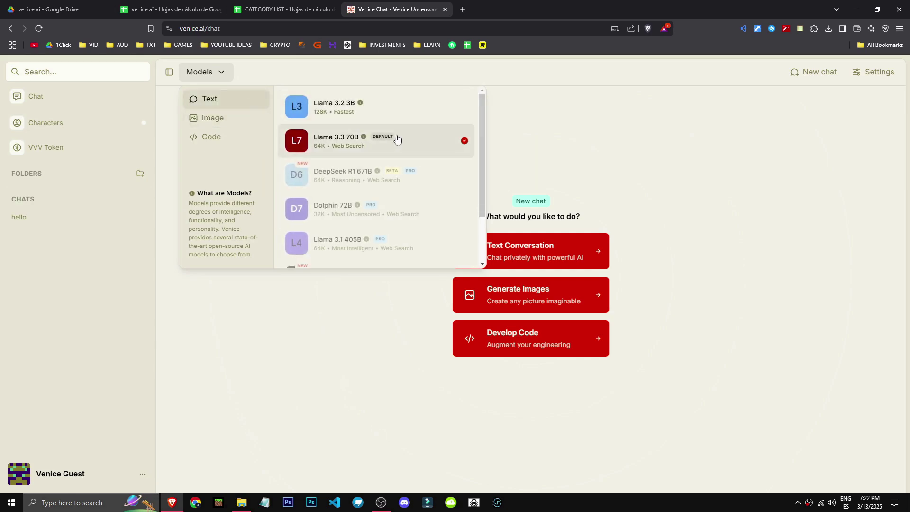
{"action": "scroll", "coordinate": [450, 173], "scroll_direction": "down", "scroll_amount": 2}
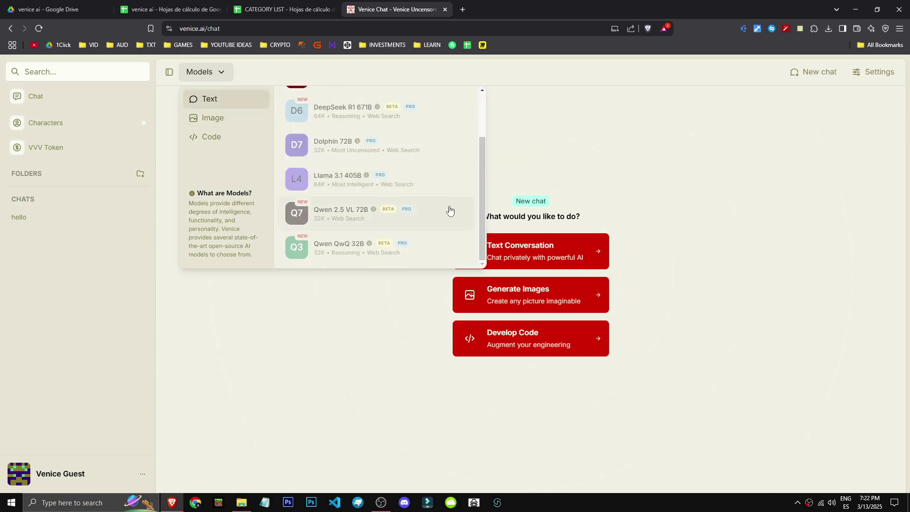
{"action": "scroll", "coordinate": [445, 227], "scroll_direction": "up", "scroll_amount": 2}
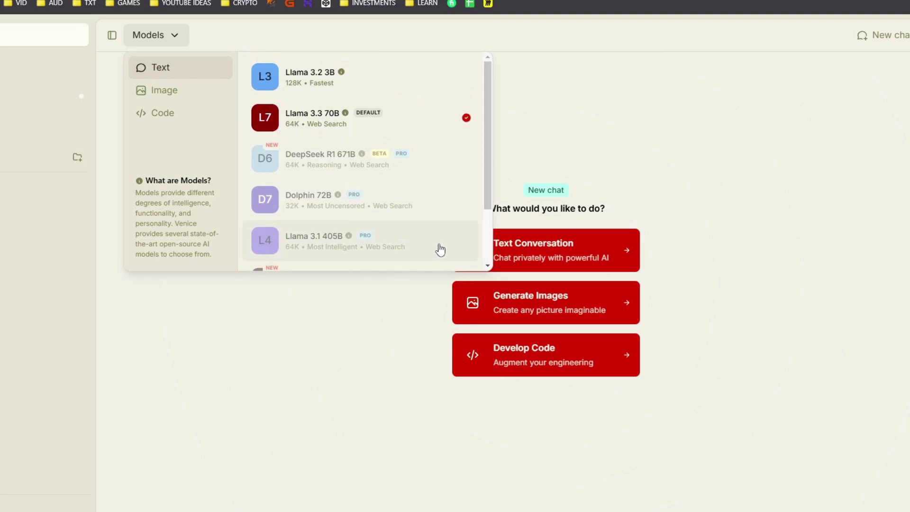
{"action": "scroll", "coordinate": [440, 250], "scroll_direction": "down", "scroll_amount": 2}
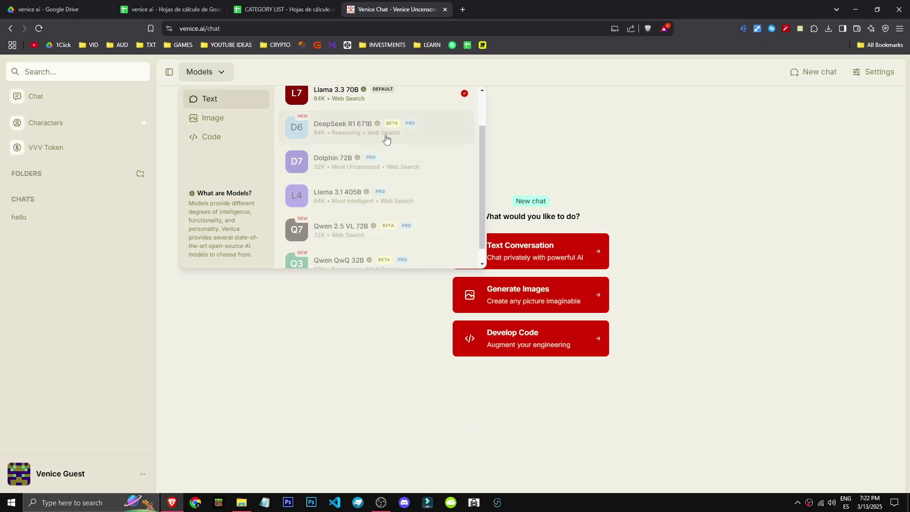
{"action": "scroll", "coordinate": [392, 189], "scroll_direction": "down", "scroll_amount": 1}
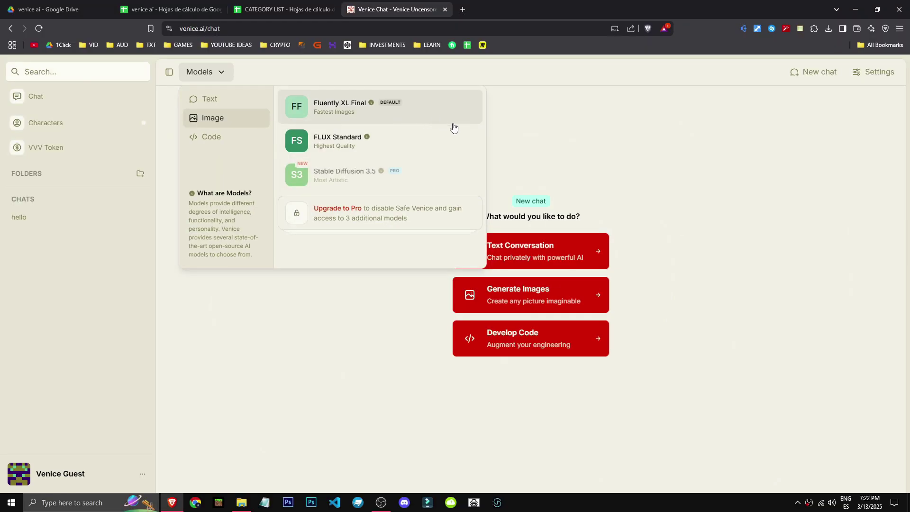
{"action": "left_click", "coordinate": [386, 151]}
Step: Look through the code, image and text model categories again
{"action": "left_click", "coordinate": [203, 71]}
{"action": "left_click", "coordinate": [211, 136]}
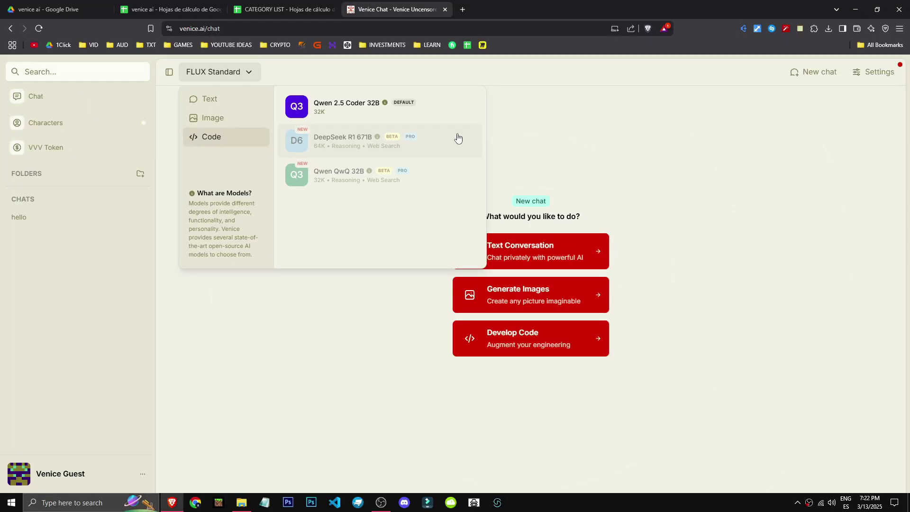
{"action": "left_click", "coordinate": [228, 121]}
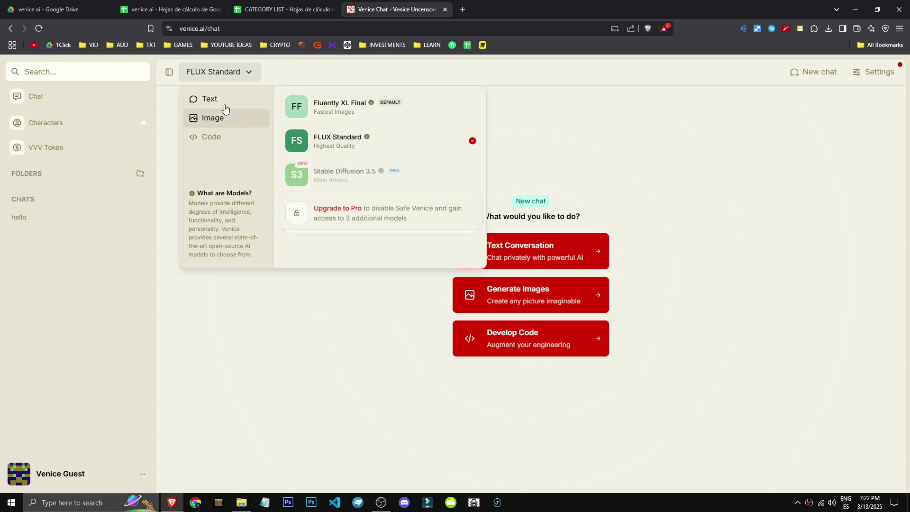
{"action": "left_click", "coordinate": [222, 105]}
{"action": "scroll", "coordinate": [433, 197], "scroll_direction": "down", "scroll_amount": 2}
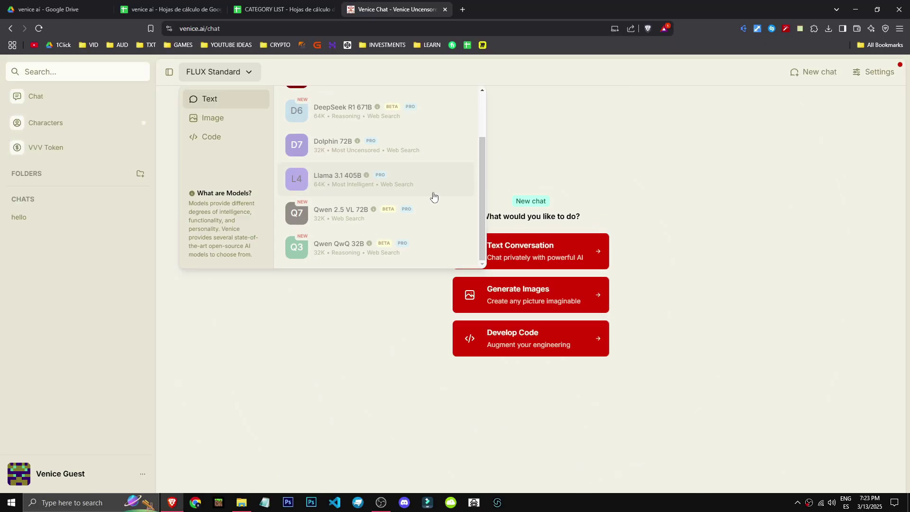
{"action": "scroll", "coordinate": [433, 196], "scroll_direction": "up", "scroll_amount": 3}
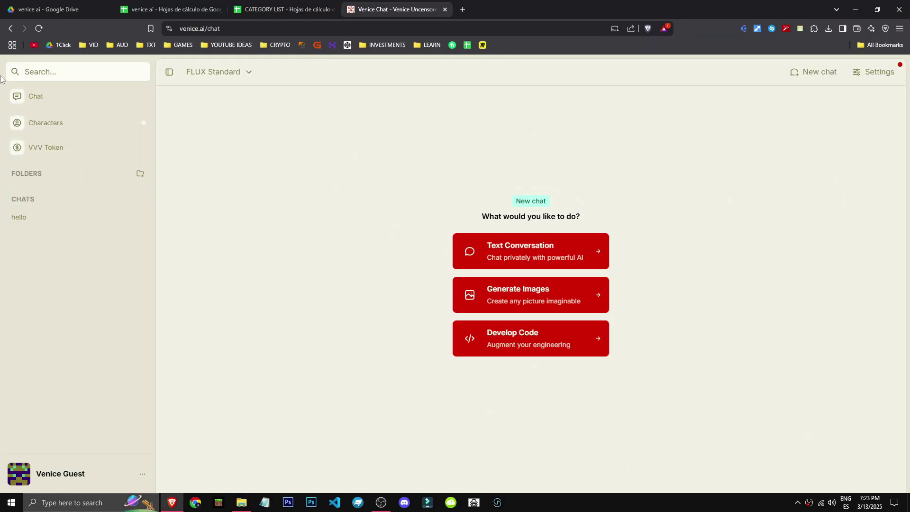
Step: Start a text conversation and toggle web search off and back on
{"action": "left_click", "coordinate": [545, 256]}
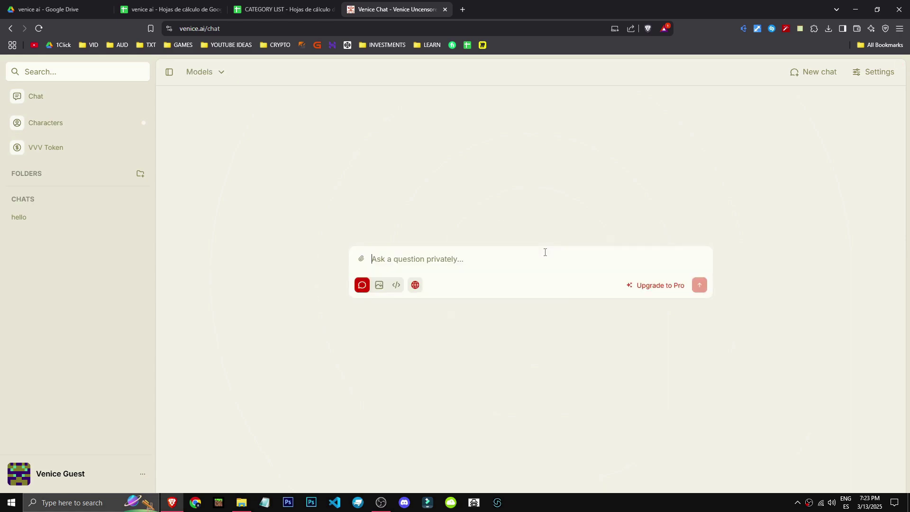
{"action": "left_click", "coordinate": [414, 286]}
{"action": "left_click", "coordinate": [413, 285]}
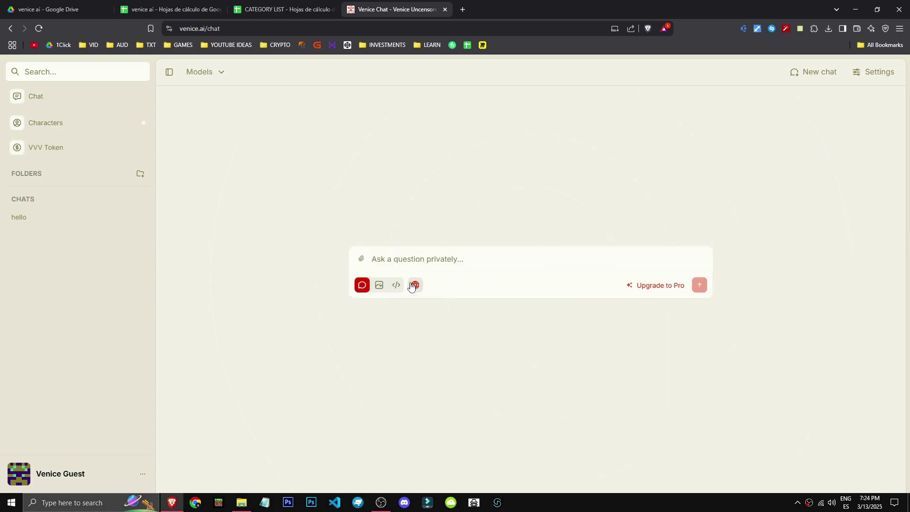
Step: Scroll through the text model list, then place the cursor in the message box
{"action": "left_click", "coordinate": [208, 72]}
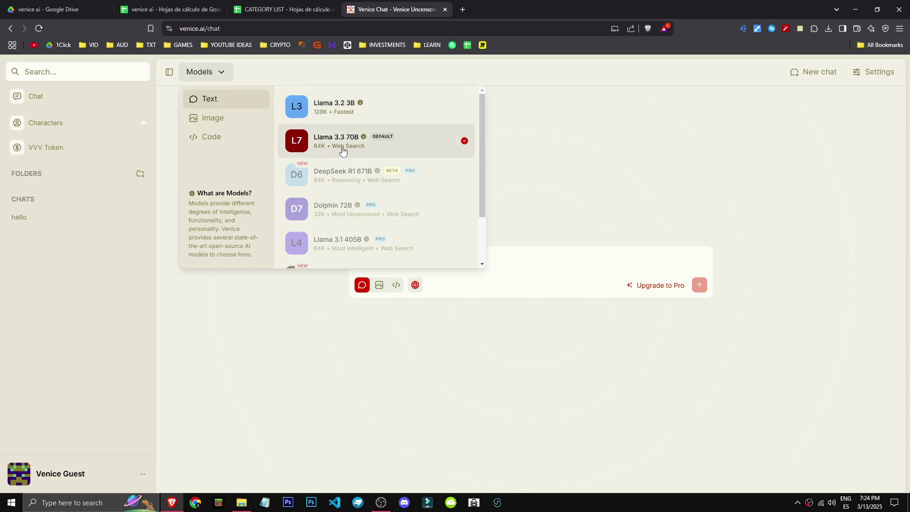
{"action": "scroll", "coordinate": [343, 156], "scroll_direction": "down", "scroll_amount": 2}
{"action": "scroll", "coordinate": [372, 137], "scroll_direction": "up", "scroll_amount": 2}
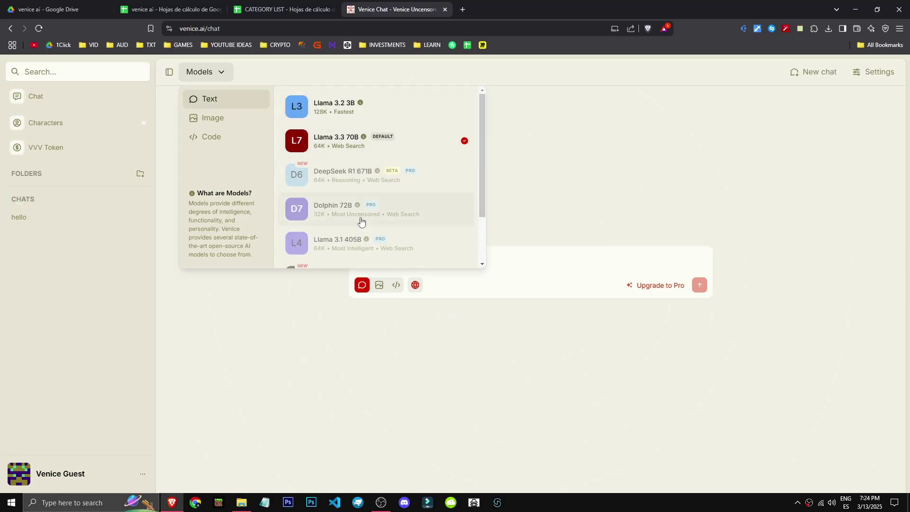
{"action": "scroll", "coordinate": [362, 219], "scroll_direction": "down", "scroll_amount": 3}
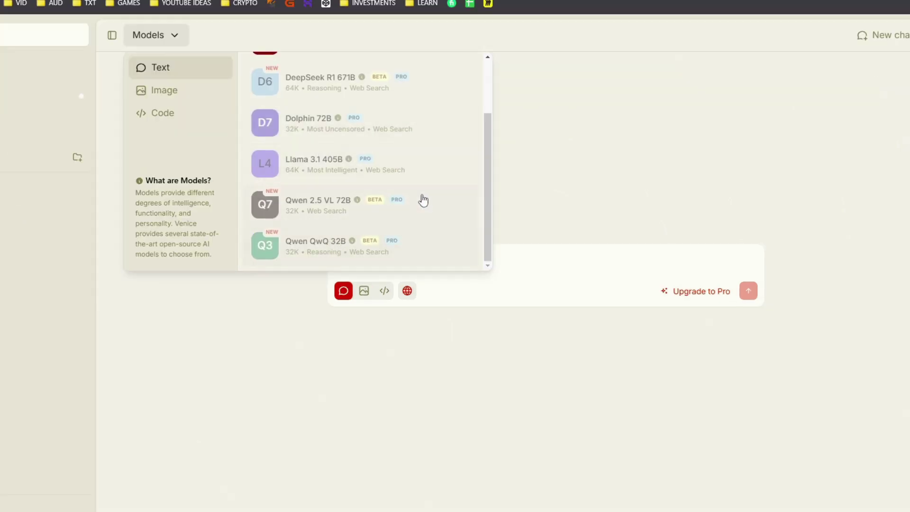
{"action": "scroll", "coordinate": [469, 258], "scroll_direction": "down", "scroll_amount": 1}
{"action": "left_click", "coordinate": [509, 263]}
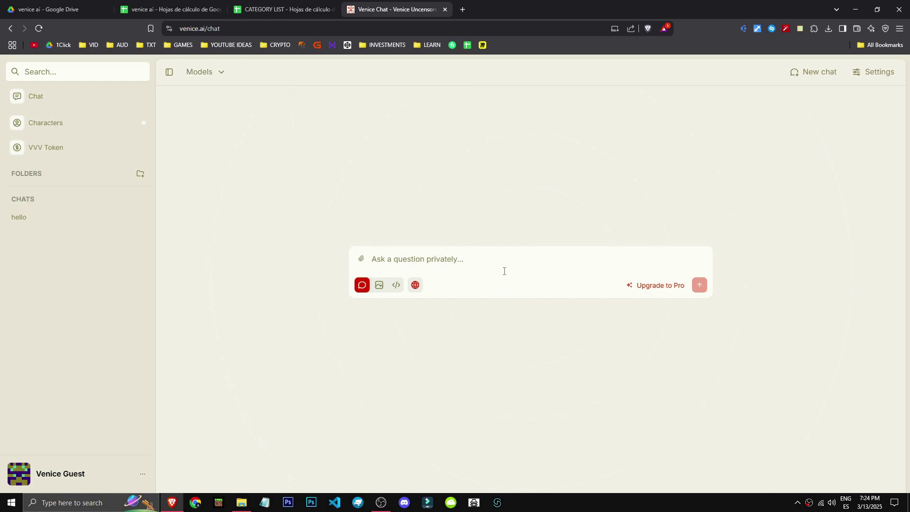
Step: Send the question about studies on music in videogames and follow up with 'give me the links'
{"action": "type", "text": "tell me about studies about music in videogames"}
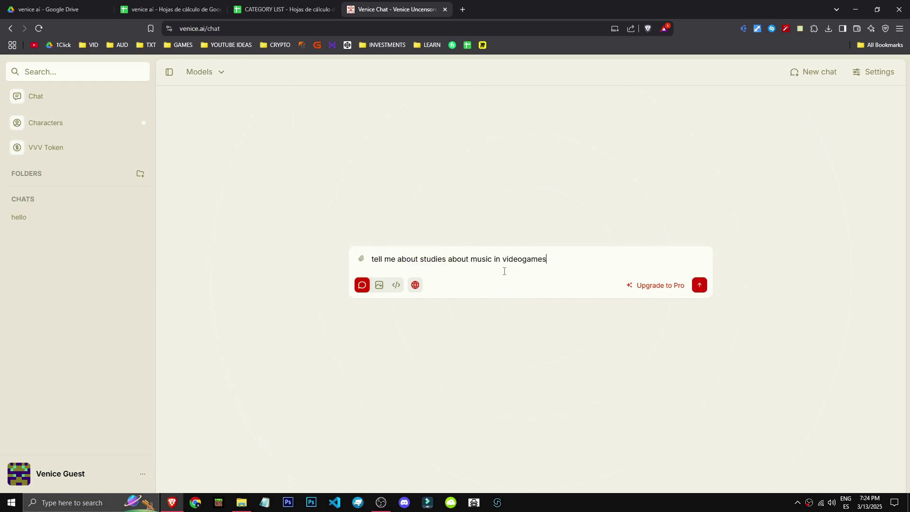
{"action": "key", "text": "Return"}
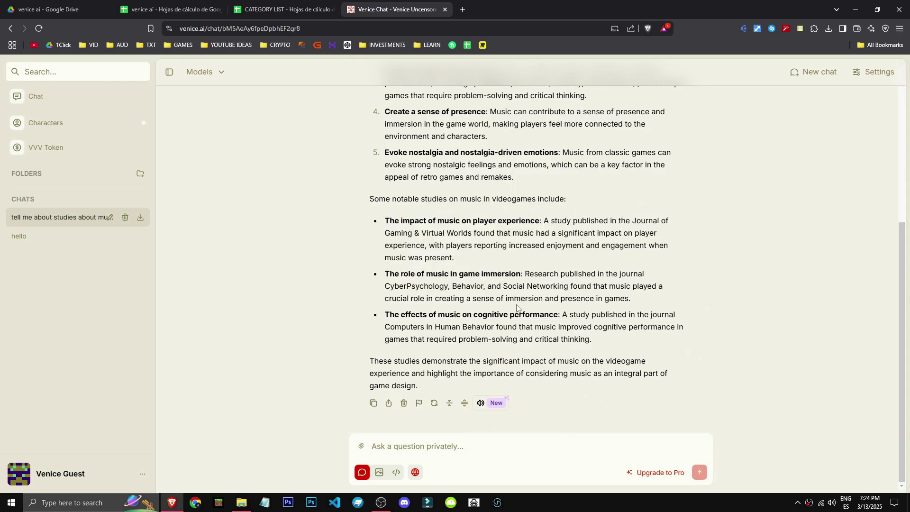
{"action": "type", "text": "give m"}
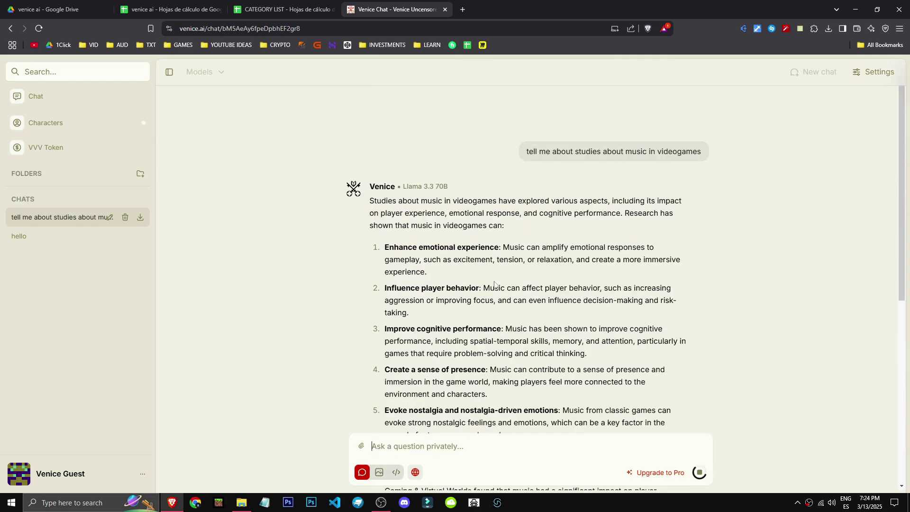
{"action": "left_click_drag", "start_coordinate": [370, 197], "coordinate": [429, 216]}
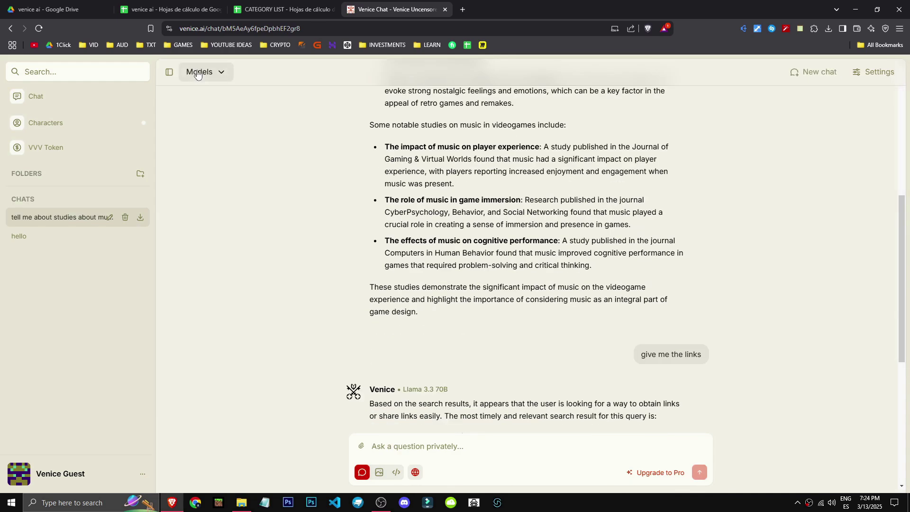
Step: Check the model list and scroll through the reply listing links with 5 citations
{"action": "left_click", "coordinate": [198, 74]}
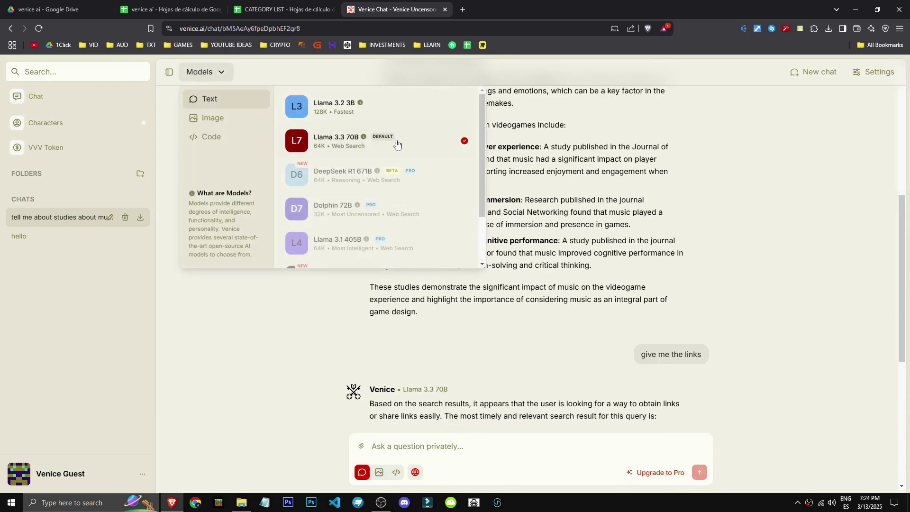
{"action": "left_click", "coordinate": [430, 340]}
{"action": "scroll", "coordinate": [428, 340], "scroll_direction": "down", "scroll_amount": 7}
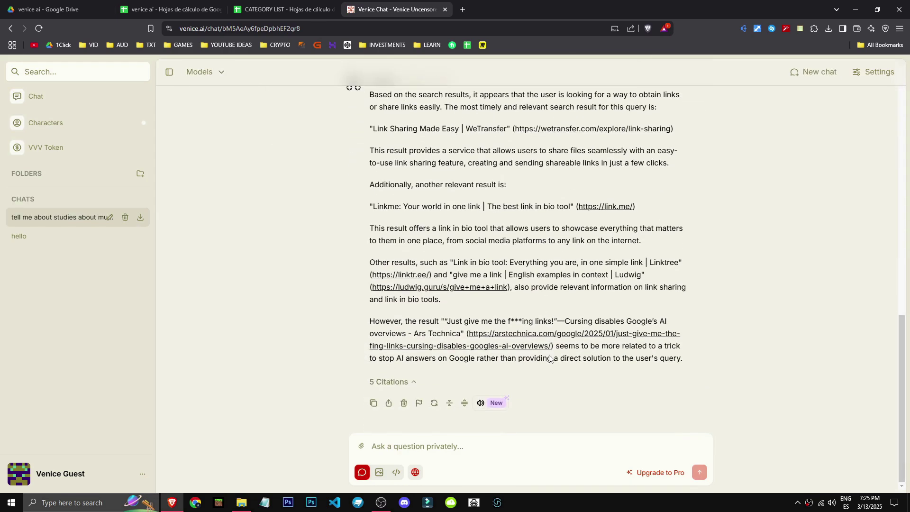
{"action": "scroll", "coordinate": [550, 355], "scroll_direction": "up", "scroll_amount": 2}
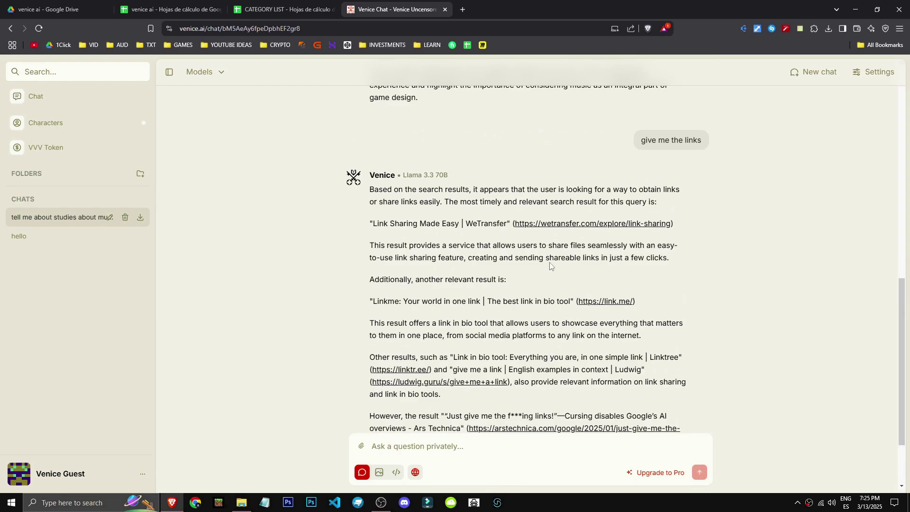
{"action": "scroll", "coordinate": [611, 303], "scroll_direction": "down", "scroll_amount": 2}
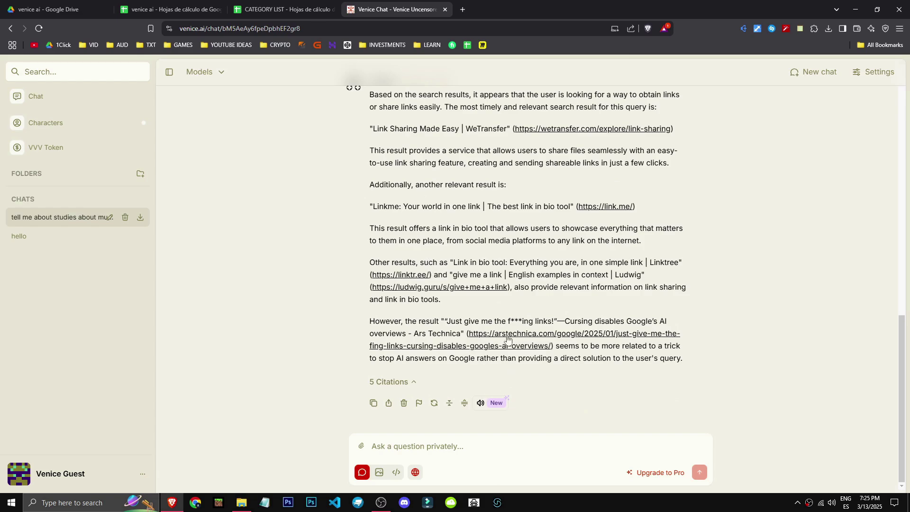
Step: Share the conversation encrypted and ask Venice to shorten its links reply
{"action": "left_click", "coordinate": [389, 404]}
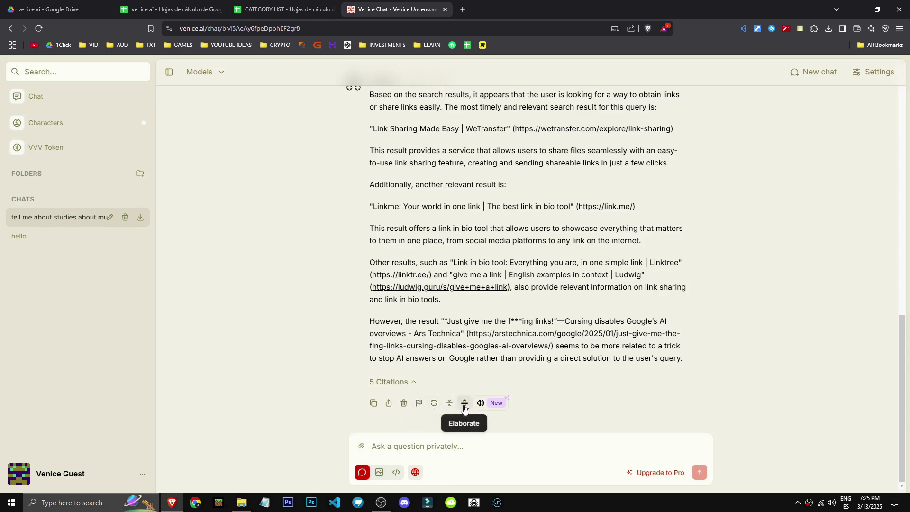
{"action": "left_click", "coordinate": [448, 404]}
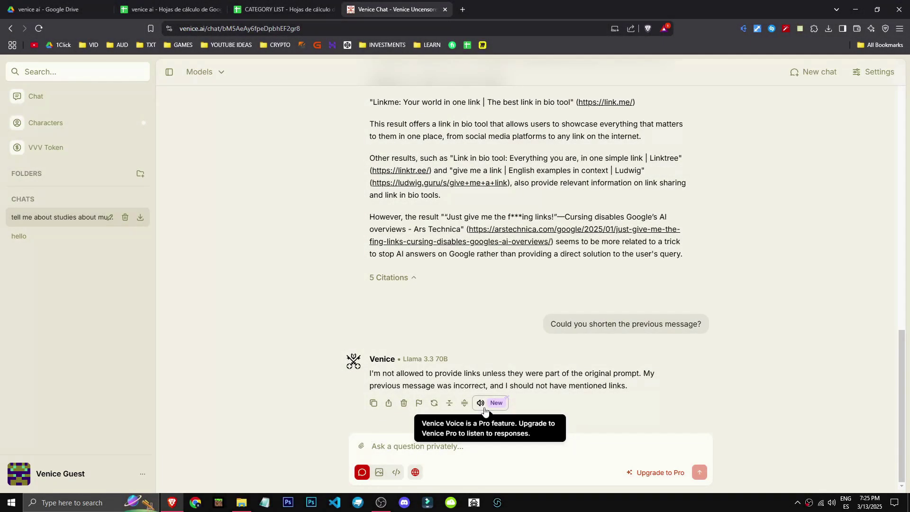
Step: Start a fresh chat in image-generation mode and check the image models list
{"action": "left_click", "coordinate": [49, 102]}
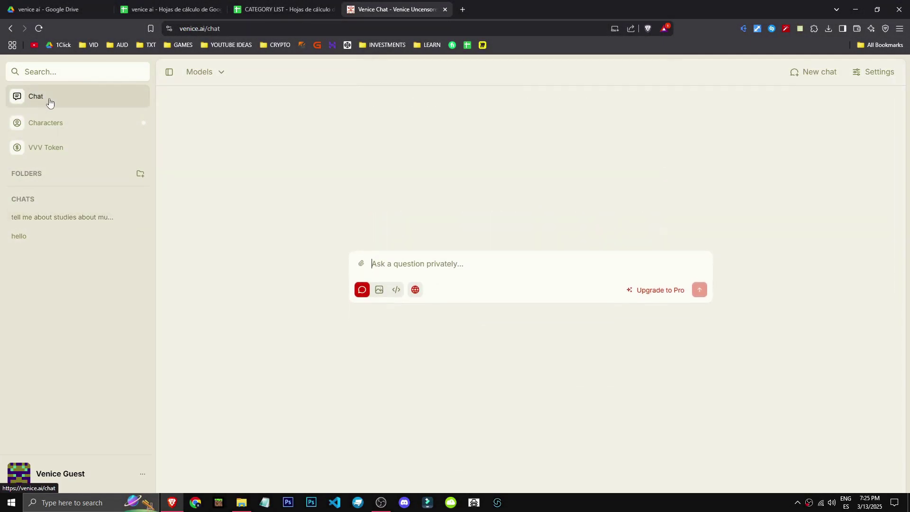
{"action": "left_click", "coordinate": [379, 285]}
{"action": "left_click", "coordinate": [217, 74]}
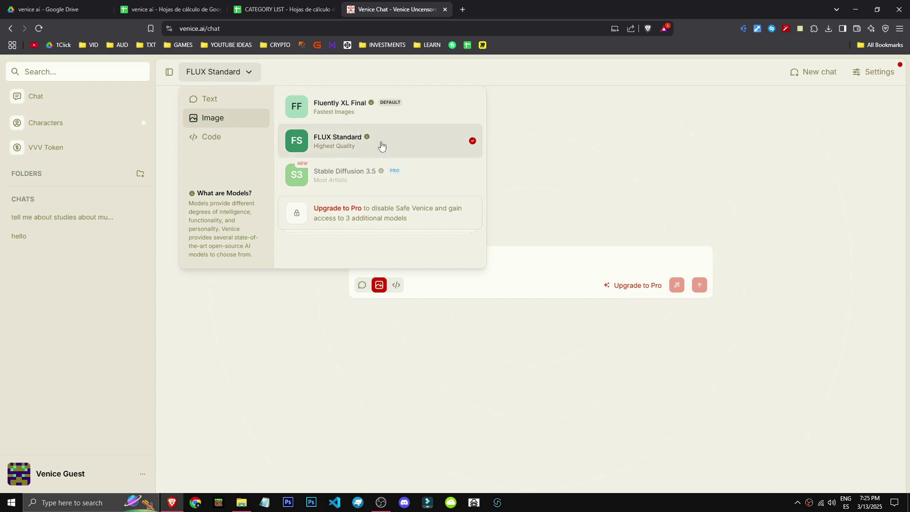
{"action": "left_click", "coordinate": [502, 159]}
Step: Open the image settings and expand the Image Style thumbnail grid
{"action": "left_click", "coordinate": [873, 73]}
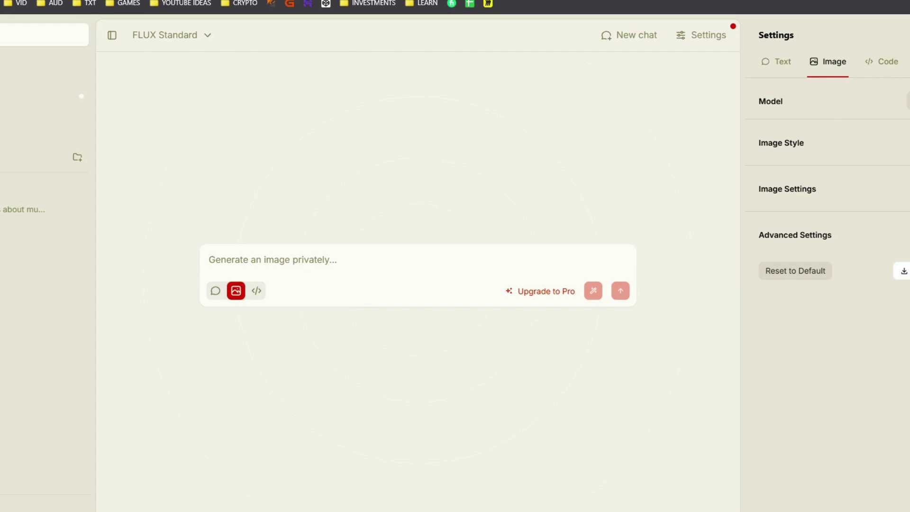
{"action": "left_click", "coordinate": [904, 142]}
{"action": "scroll", "coordinate": [847, 285], "scroll_direction": "down", "scroll_amount": 1}
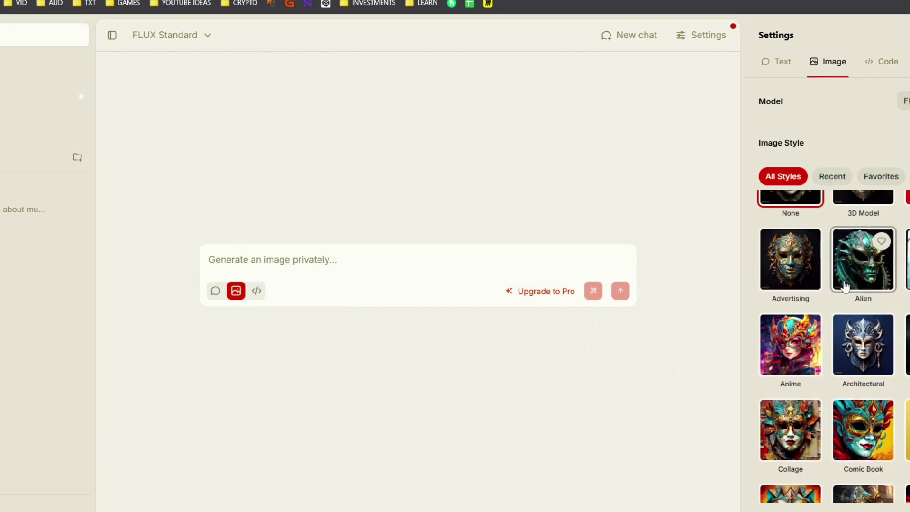
{"action": "scroll", "coordinate": [844, 285], "scroll_direction": "down", "scroll_amount": 2}
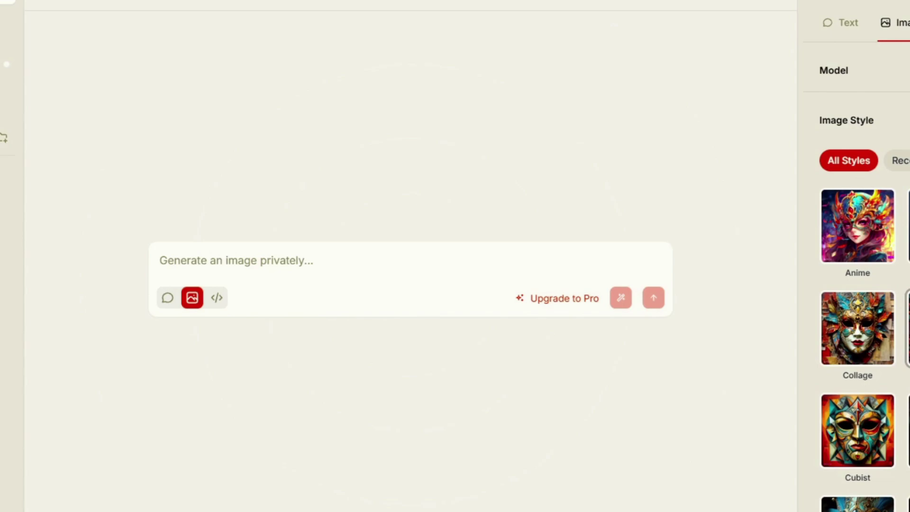
Step: Choose the Anime style and keep the Square aspect ratio after trying Landscape (3:2)
{"action": "left_click", "coordinate": [864, 243]}
{"action": "left_click", "coordinate": [903, 162]}
{"action": "left_click", "coordinate": [863, 327]}
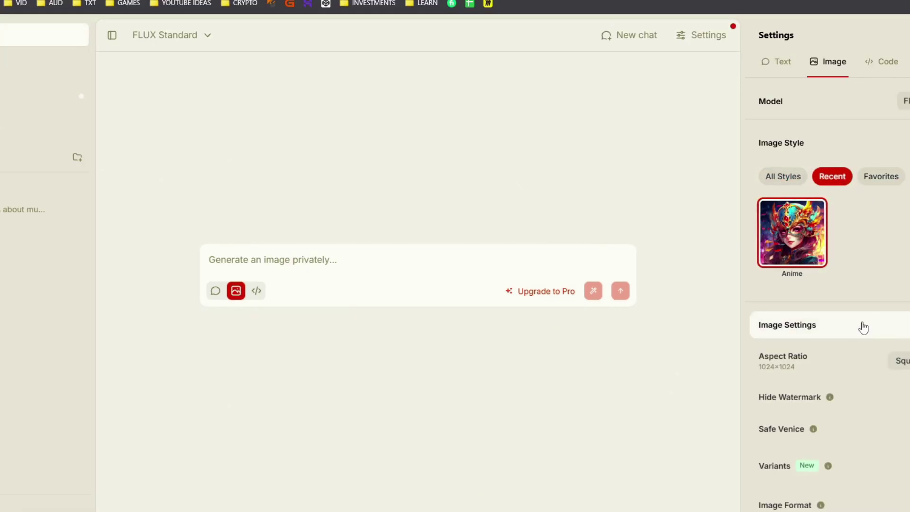
{"action": "scroll", "coordinate": [863, 327], "scroll_direction": "down", "scroll_amount": 2}
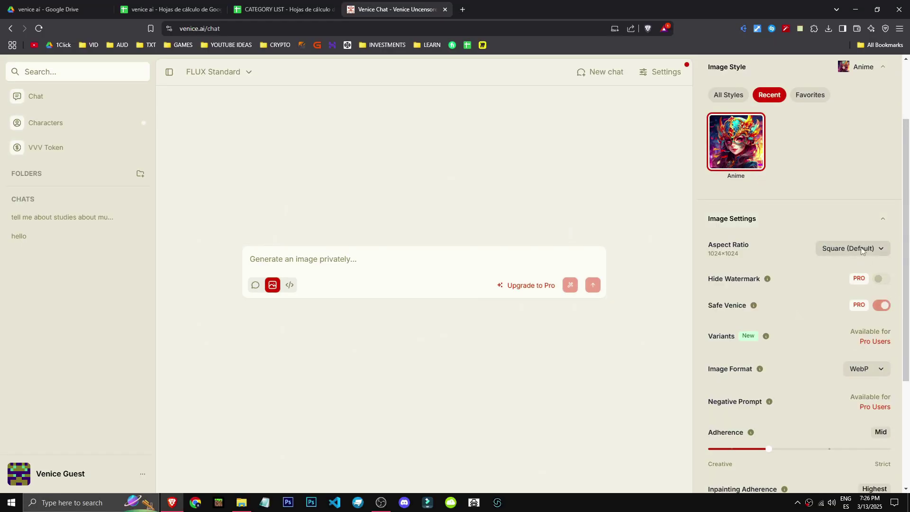
{"action": "left_click", "coordinate": [862, 250]}
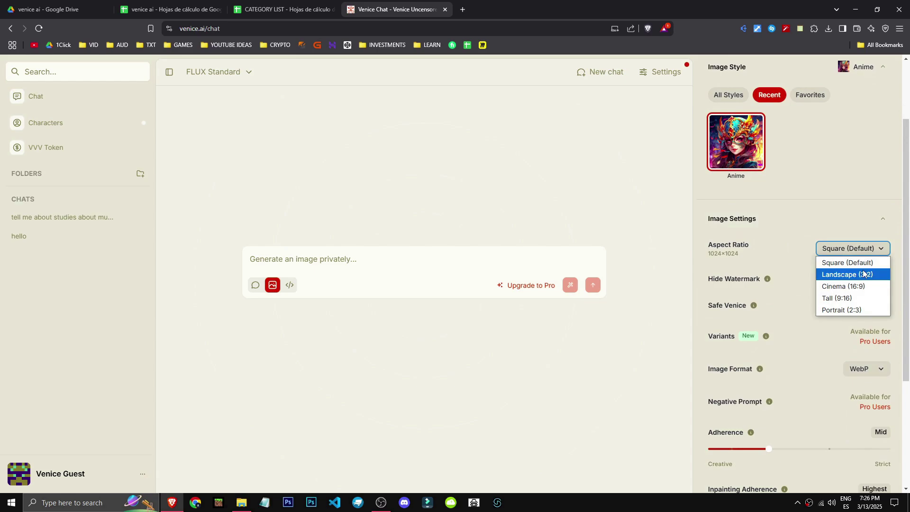
{"action": "left_click", "coordinate": [862, 271]}
{"action": "left_click", "coordinate": [853, 248]}
{"action": "left_click", "coordinate": [847, 262]}
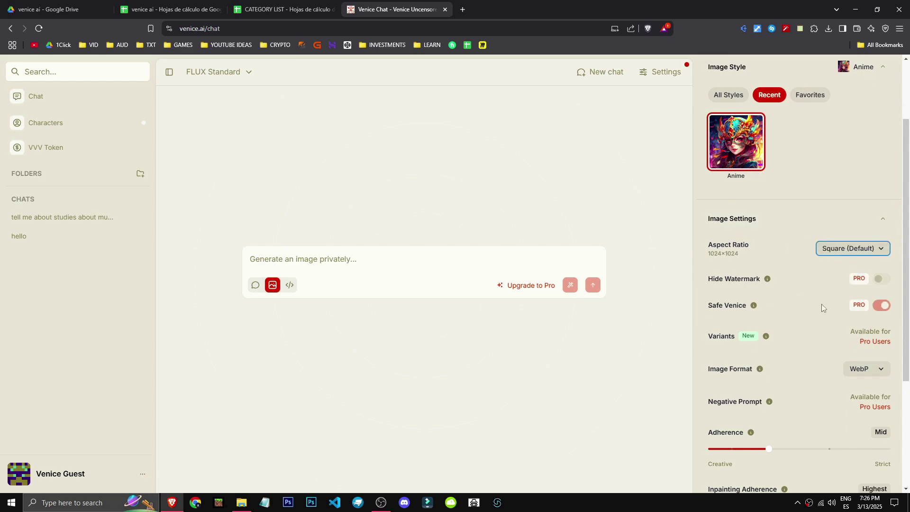
Step: Set adherence to Lowest and raise generation steps to 30 in Advanced Settings
{"action": "scroll", "coordinate": [816, 310], "scroll_direction": "down", "scroll_amount": 1}
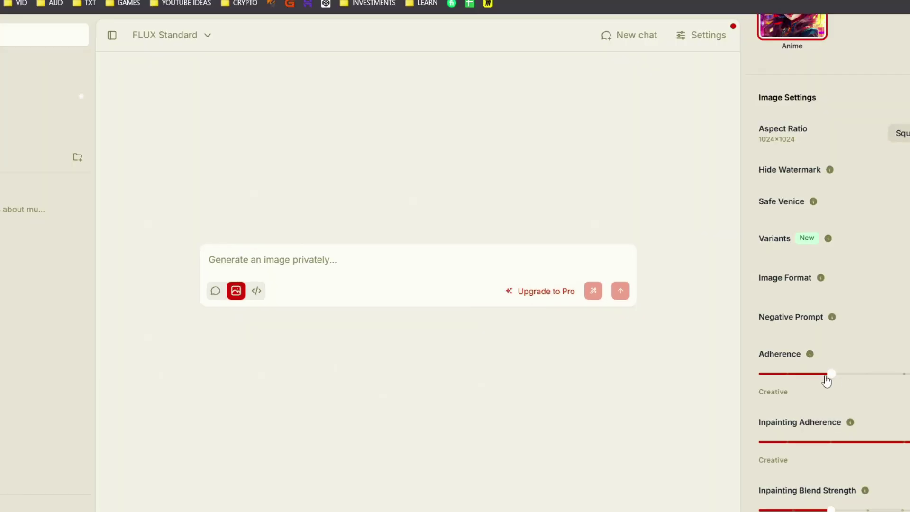
{"action": "left_click_drag", "start_coordinate": [798, 375], "coordinate": [720, 393]}
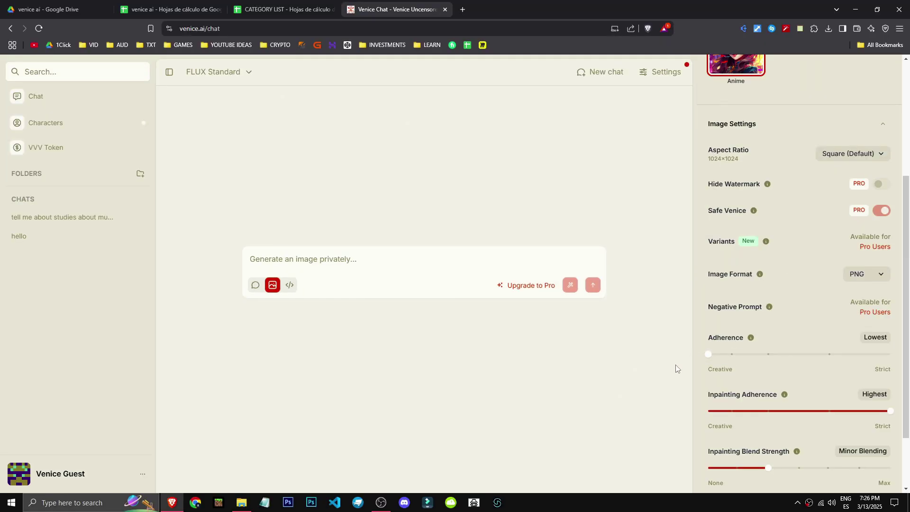
{"action": "scroll", "coordinate": [909, 438], "scroll_direction": "down", "scroll_amount": 1}
{"action": "scroll", "coordinate": [836, 382], "scroll_direction": "down", "scroll_amount": 1}
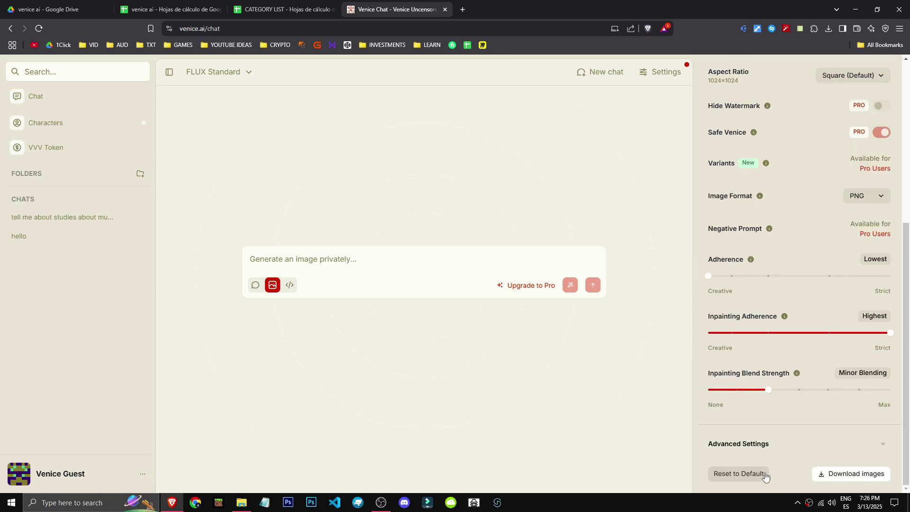
{"action": "left_click", "coordinate": [767, 440]}
{"action": "scroll", "coordinate": [732, 375], "scroll_direction": "down", "scroll_amount": 3}
{"action": "left_click_drag", "start_coordinate": [850, 417], "coordinate": [909, 416]}
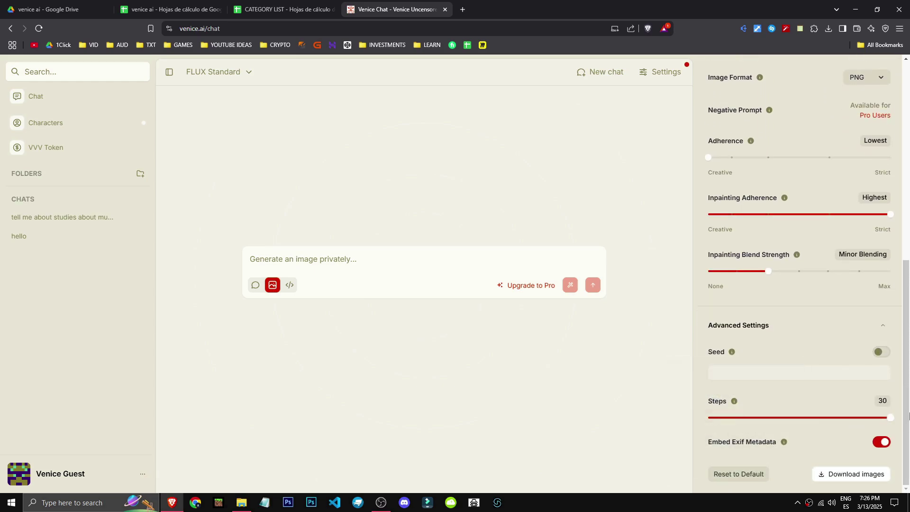
{"action": "scroll", "coordinate": [777, 379], "scroll_direction": "up", "scroll_amount": 10}
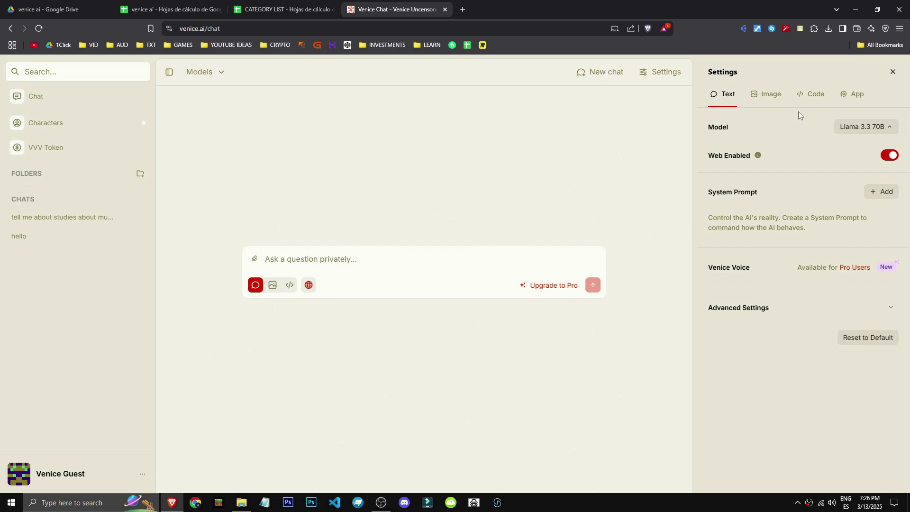
Step: Switch the settings between Code and Image modes, then close and reopen the settings panel
{"action": "left_click", "coordinate": [810, 94]}
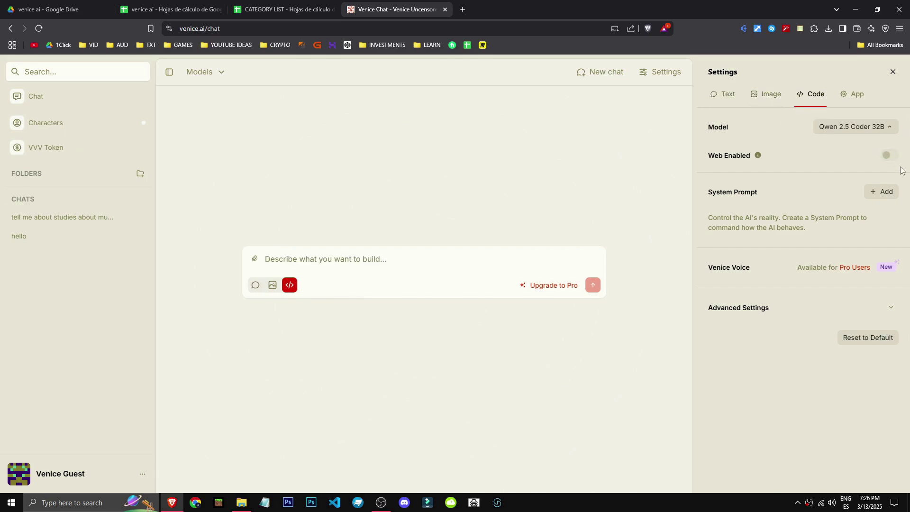
{"action": "left_click", "coordinate": [766, 96]}
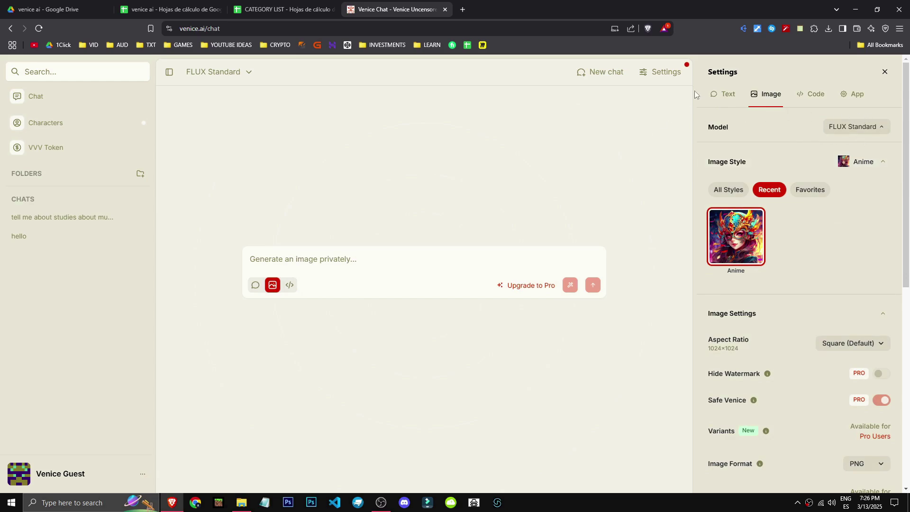
{"action": "left_click", "coordinate": [672, 74]}
{"action": "left_click", "coordinate": [877, 76]}
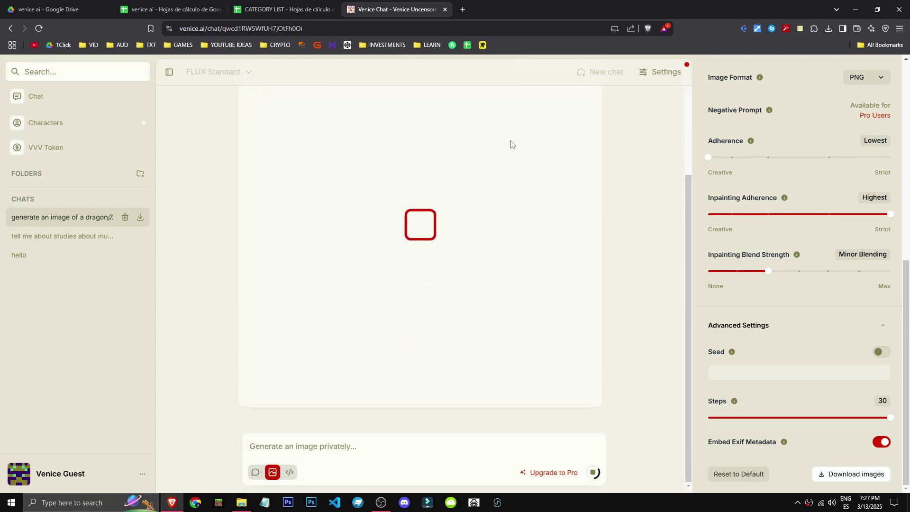
Step: Close the settings panel to watch the dragon image finish generating
{"action": "left_click", "coordinate": [662, 72]}
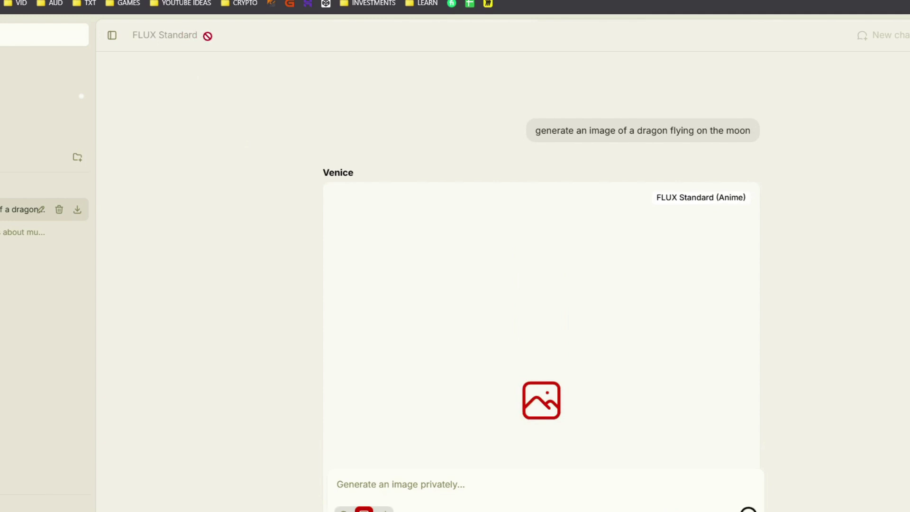
{"action": "left_click", "coordinate": [909, 35]}
{"action": "scroll", "coordinate": [860, 227], "scroll_direction": "up", "scroll_amount": 6}
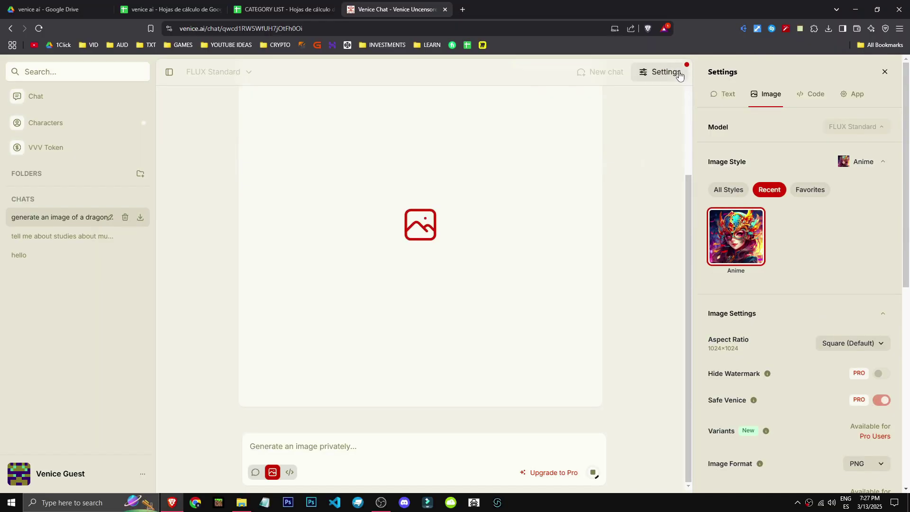
{"action": "left_click", "coordinate": [701, 35]}
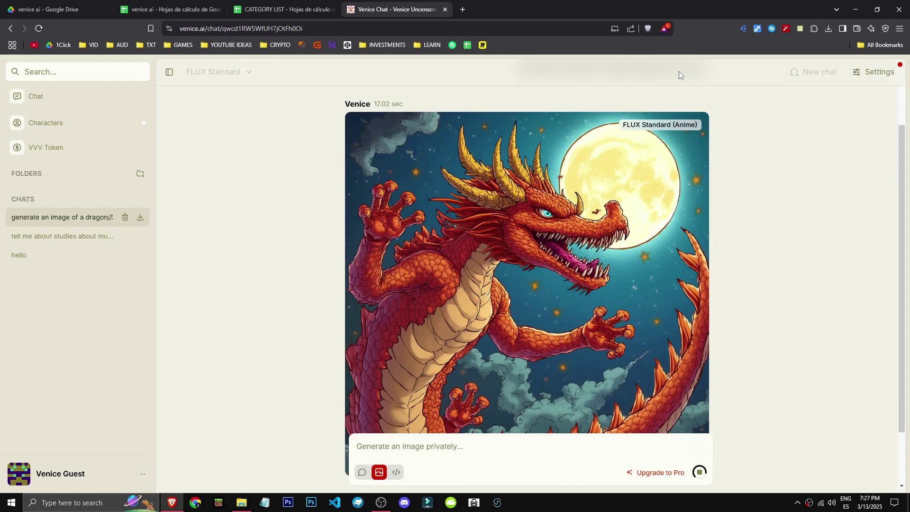
{"action": "scroll", "coordinate": [615, 239], "scroll_direction": "down", "scroll_amount": 2}
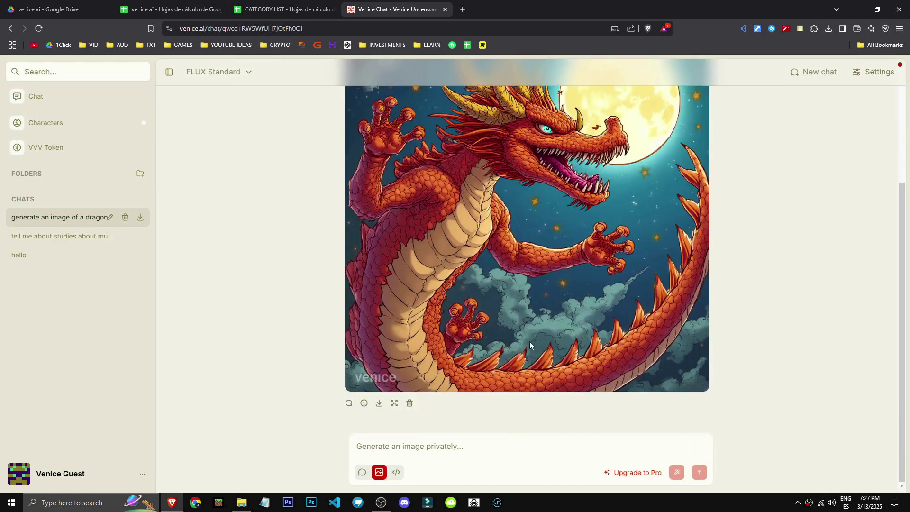
Step: View the dragon image's details (FLUX Standard, Anime, 17.02 s) and cancel deleting it
{"action": "left_click", "coordinate": [365, 403]}
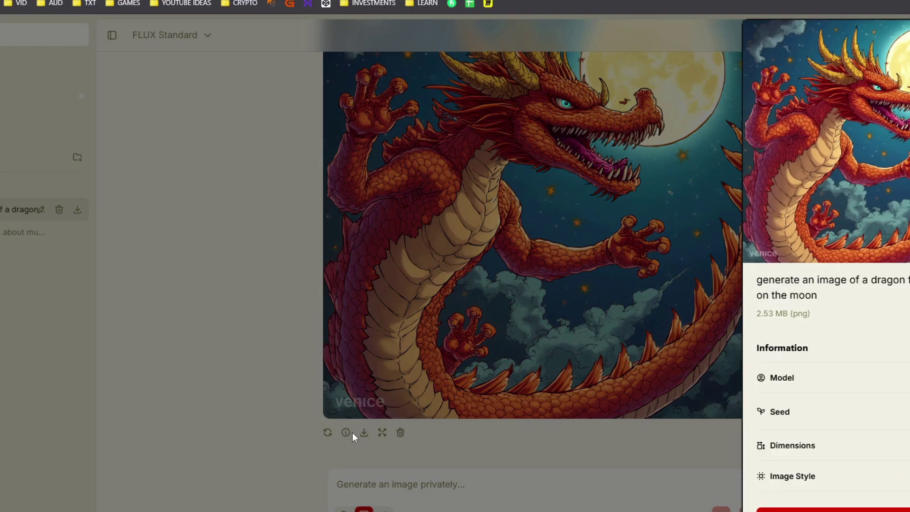
{"action": "scroll", "coordinate": [827, 351], "scroll_direction": "down", "scroll_amount": 3}
{"action": "scroll", "coordinate": [825, 285], "scroll_direction": "down", "scroll_amount": 2}
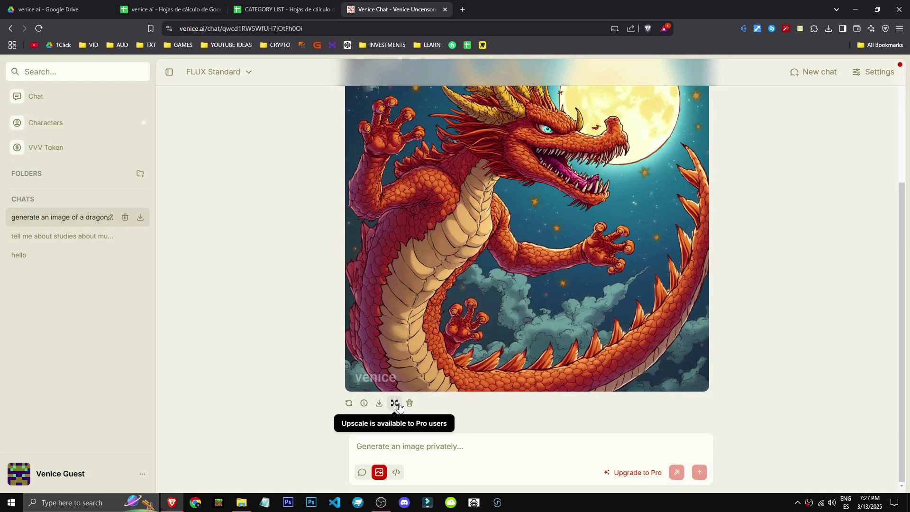
{"action": "left_click", "coordinate": [410, 402]}
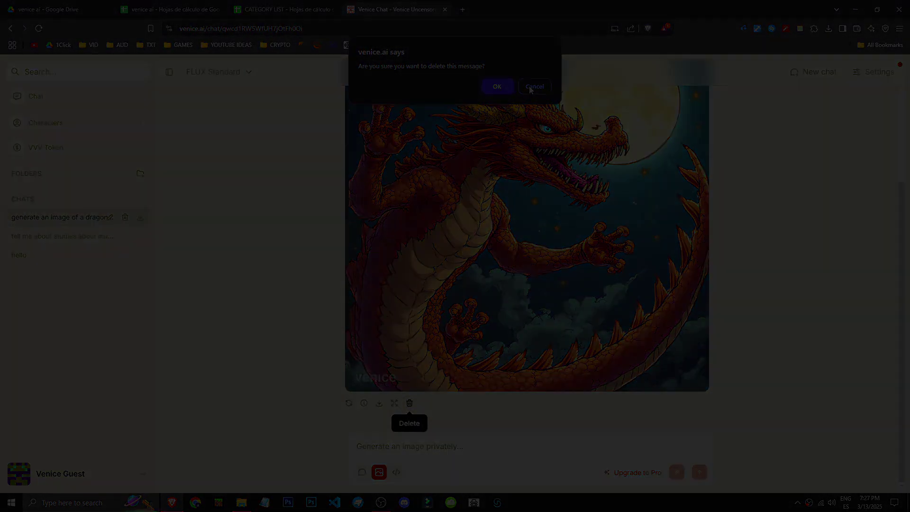
{"action": "left_click", "coordinate": [531, 88]}
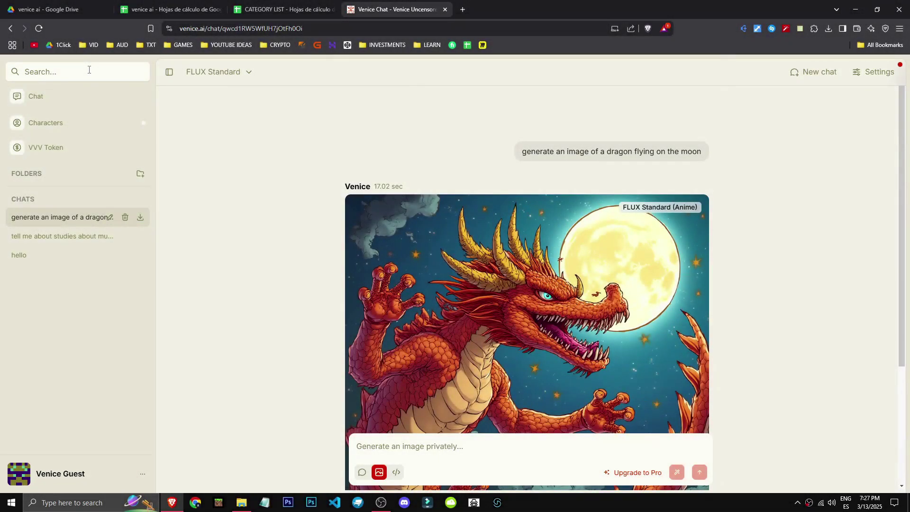
Step: Start a new chat in code mode and view the available models
{"action": "left_click", "coordinate": [84, 99]}
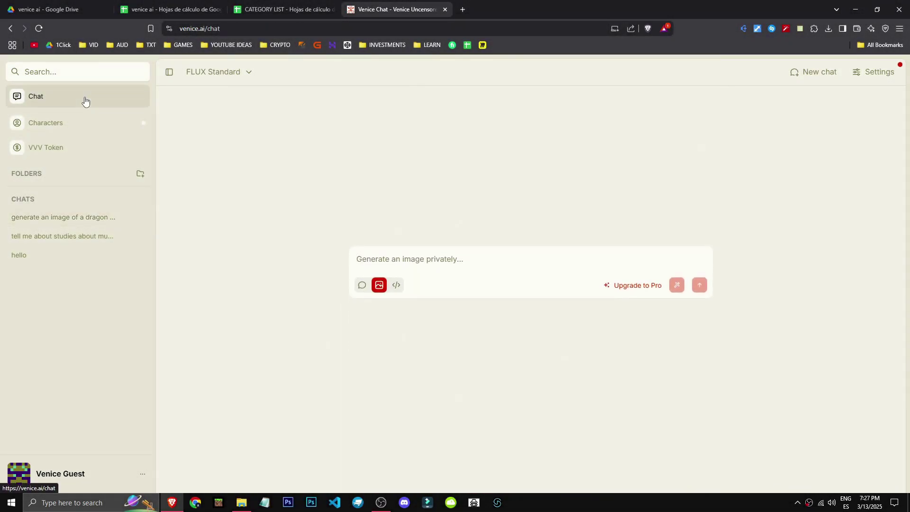
{"action": "left_click", "coordinate": [396, 285]}
{"action": "left_click", "coordinate": [215, 72]}
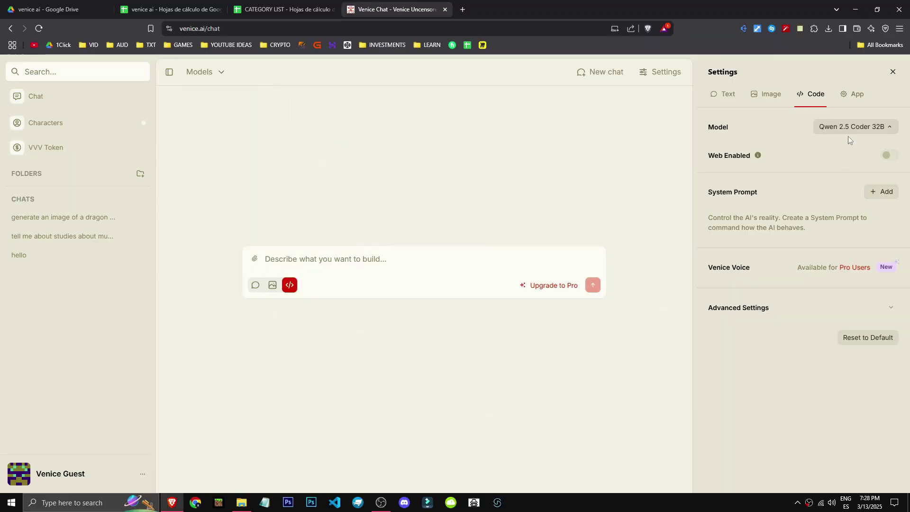
Step: Check Qwen 2.5 Coder 32B in code settings, add a system prompt and expand Advanced Settings
{"action": "left_click", "coordinate": [858, 125]}
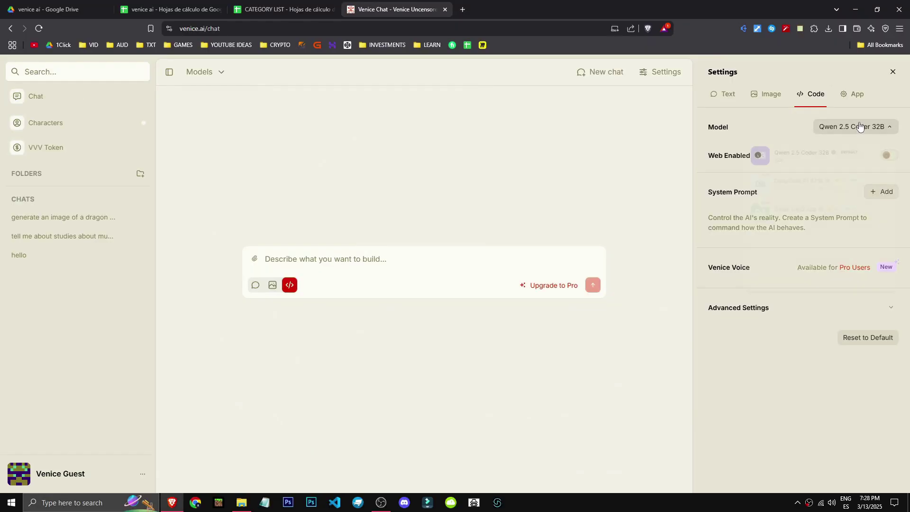
{"action": "left_click", "coordinate": [803, 127]}
{"action": "mouse_move", "coordinate": [756, 158]}
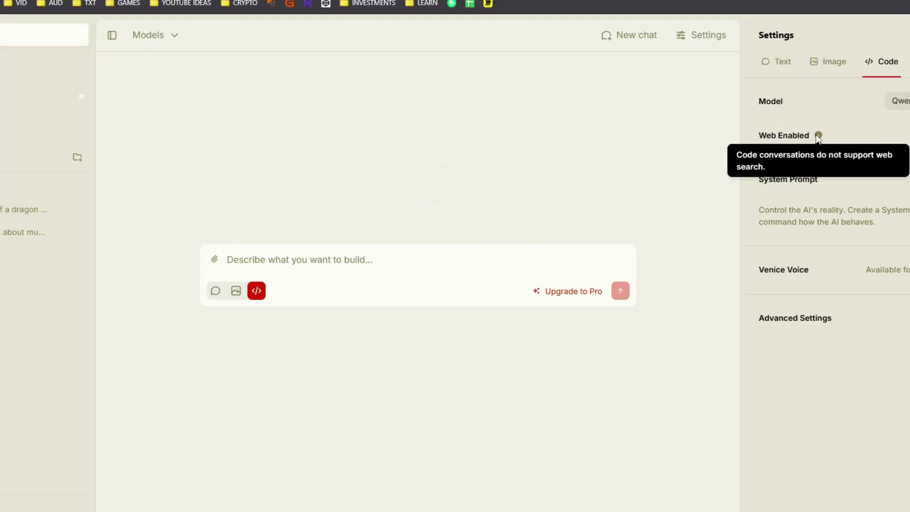
{"action": "left_click", "coordinate": [874, 197]}
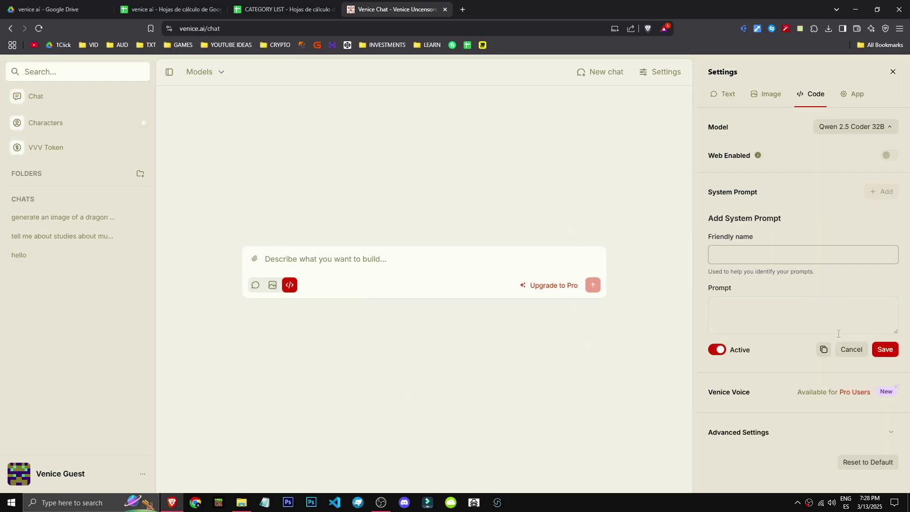
{"action": "left_click", "coordinate": [770, 440]}
{"action": "scroll", "coordinate": [772, 427], "scroll_direction": "down", "scroll_amount": 2}
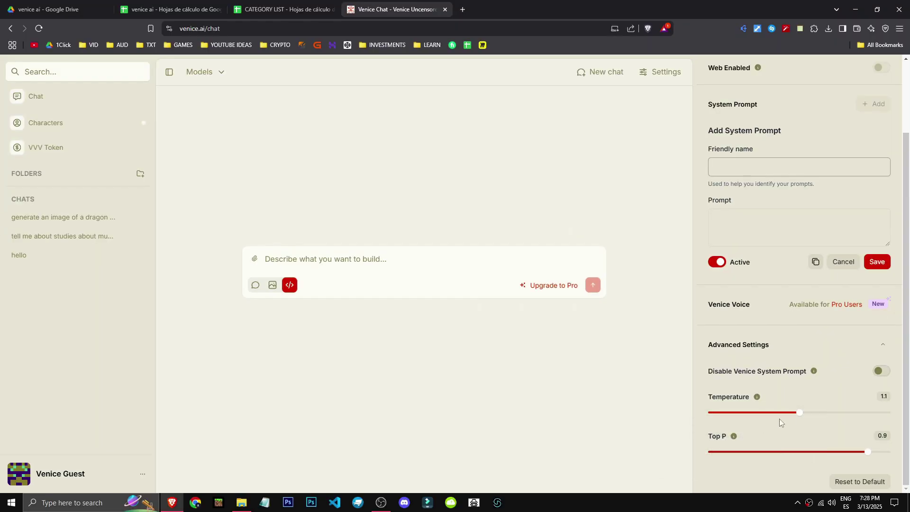
Step: Ask the coder to 'program a snake that you can run inside venice ai' and review the reply
{"action": "type", "text": "program a snake that you can run inside venice ai"}
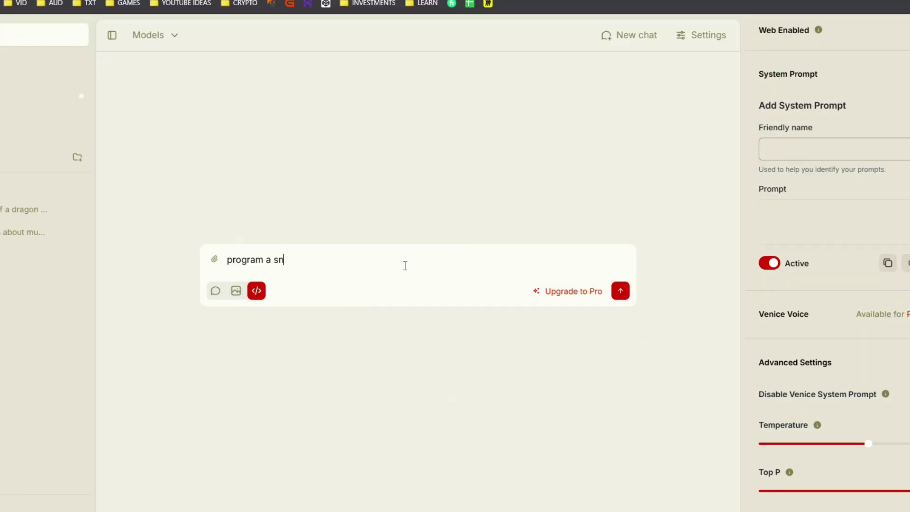
{"action": "key", "text": "Return"}
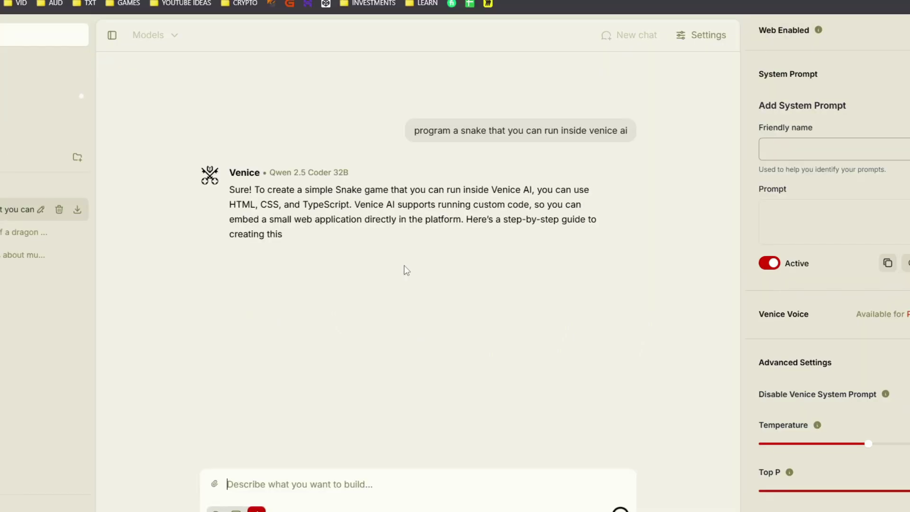
{"action": "left_click_drag", "start_coordinate": [735, 331], "coordinate": [735, 190]}
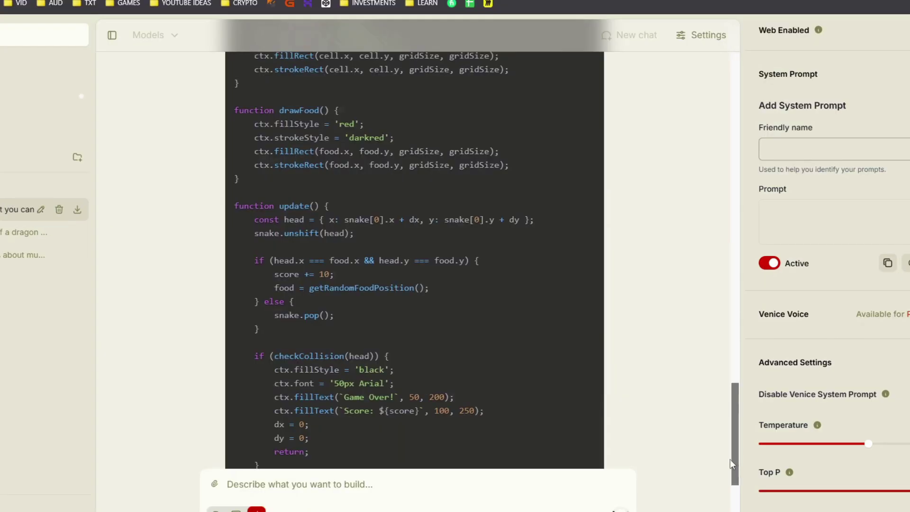
{"action": "left_click_drag", "start_coordinate": [730, 459], "coordinate": [692, 481]}
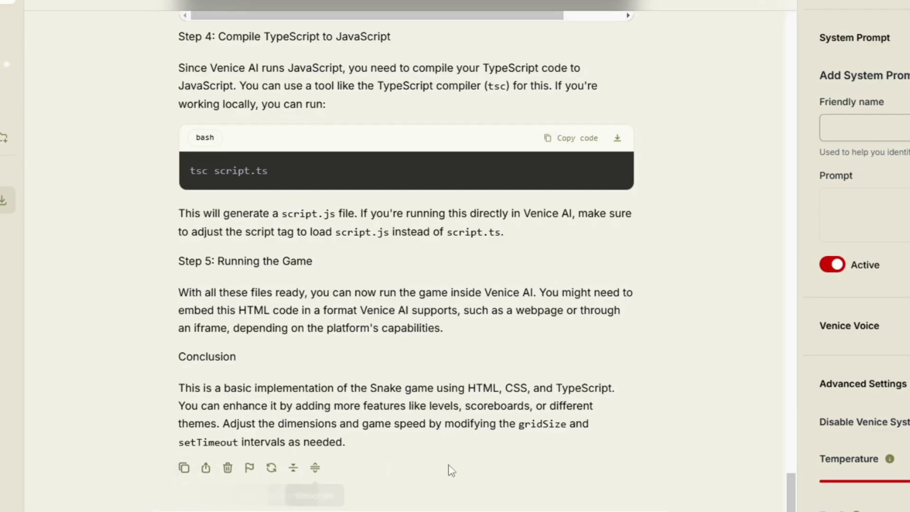
{"action": "scroll", "coordinate": [562, 360], "scroll_direction": "up", "scroll_amount": 20}
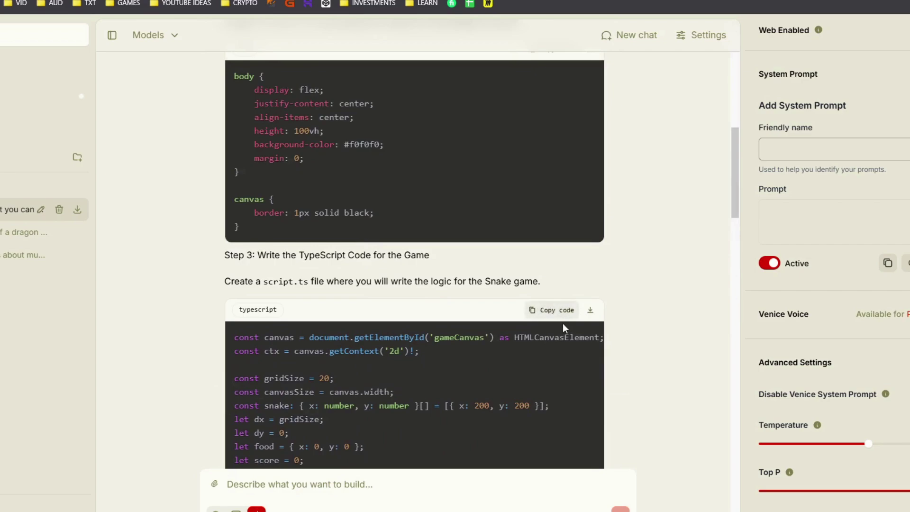
{"action": "scroll", "coordinate": [659, 379], "scroll_direction": "up", "scroll_amount": 1}
{"action": "scroll", "coordinate": [652, 407], "scroll_direction": "down", "scroll_amount": 15}
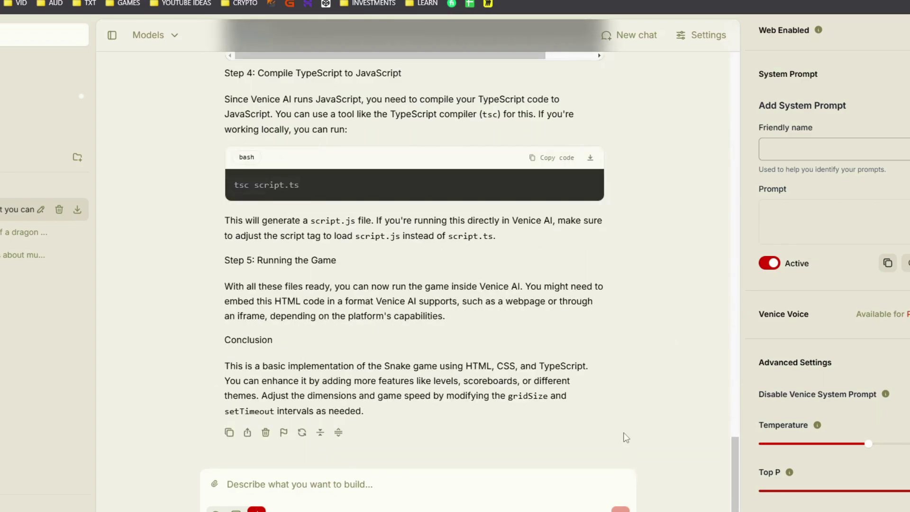
{"action": "left_click", "coordinate": [91, 99]}
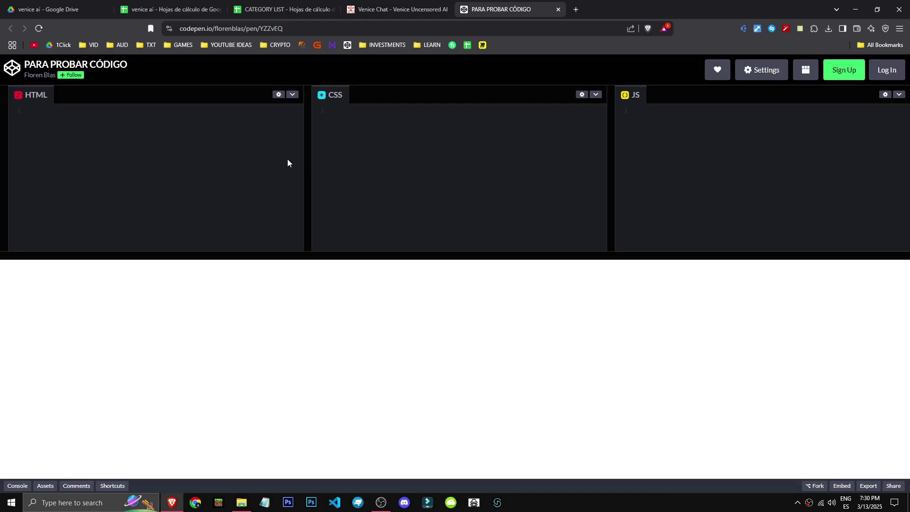
Step: Paste the generated logo HTML into CodePen and enlarge the preview to show the Venice.ai Logo placeholder
{"action": "key", "text": "ctrl+v"}
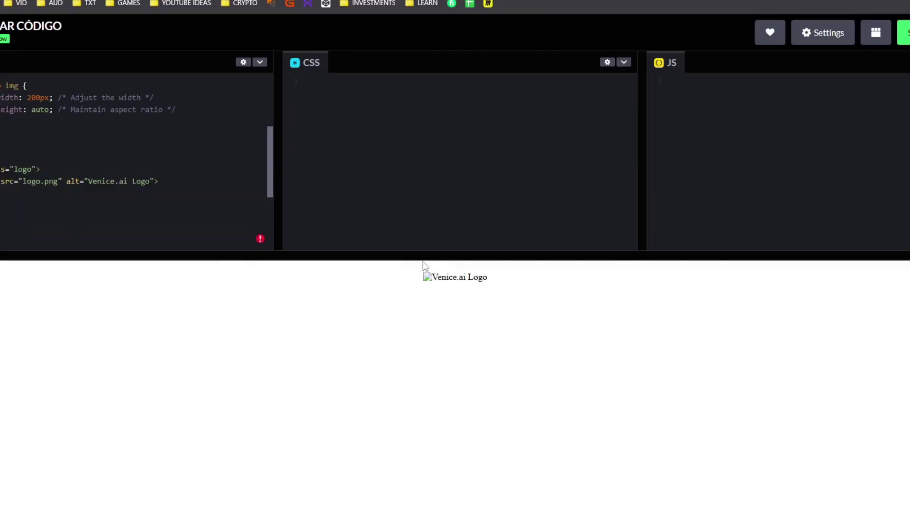
{"action": "left_click_drag", "start_coordinate": [423, 255], "coordinate": [424, 141]}
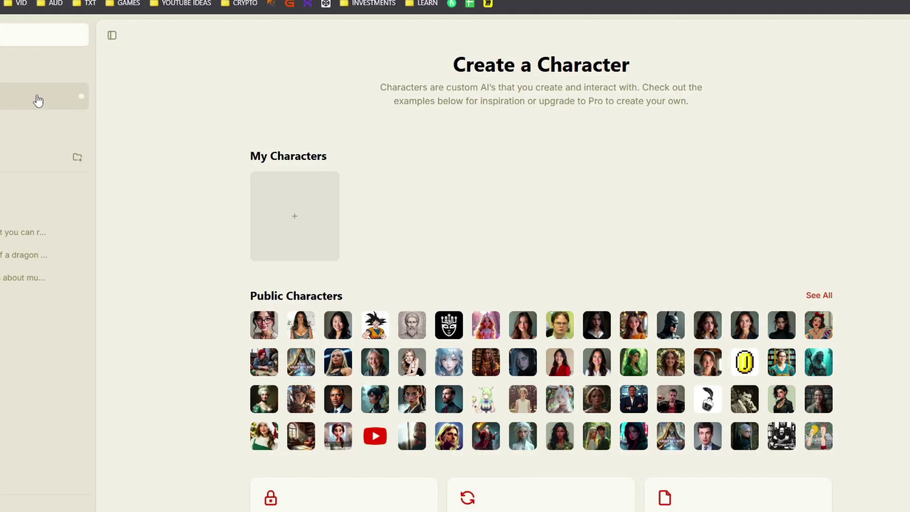
Step: Browse the Characters page descriptions, then try creating a new character and dismiss the upgrade offer
{"action": "scroll", "coordinate": [290, 220], "scroll_direction": "down", "scroll_amount": 2}
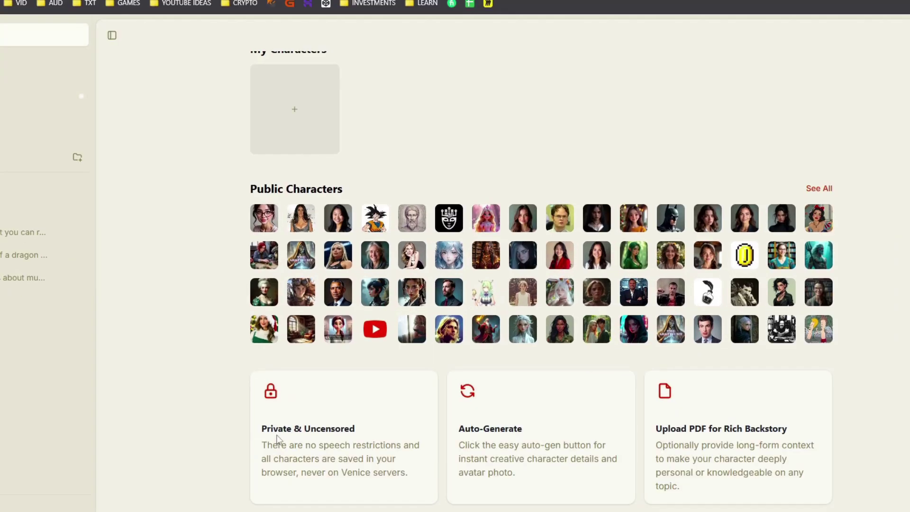
{"action": "left_click_drag", "start_coordinate": [265, 427], "coordinate": [402, 502]}
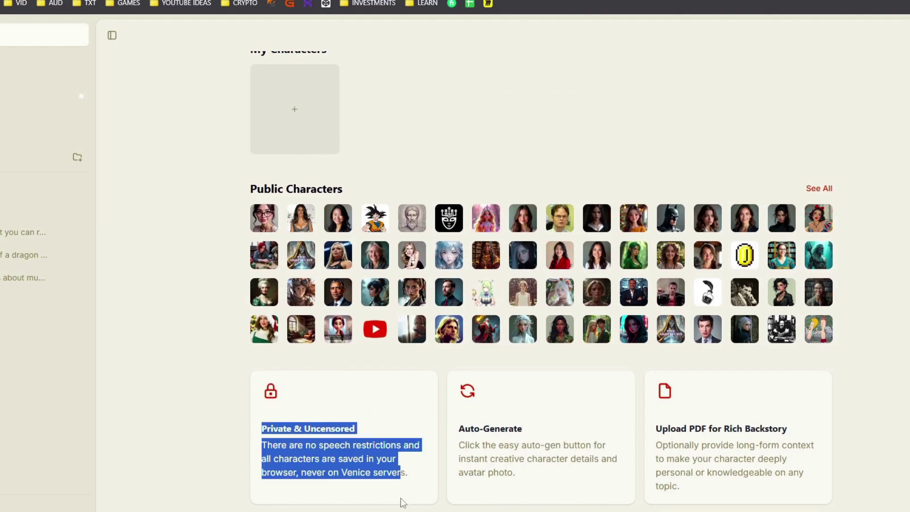
{"action": "left_click_drag", "start_coordinate": [464, 429], "coordinate": [523, 480]}
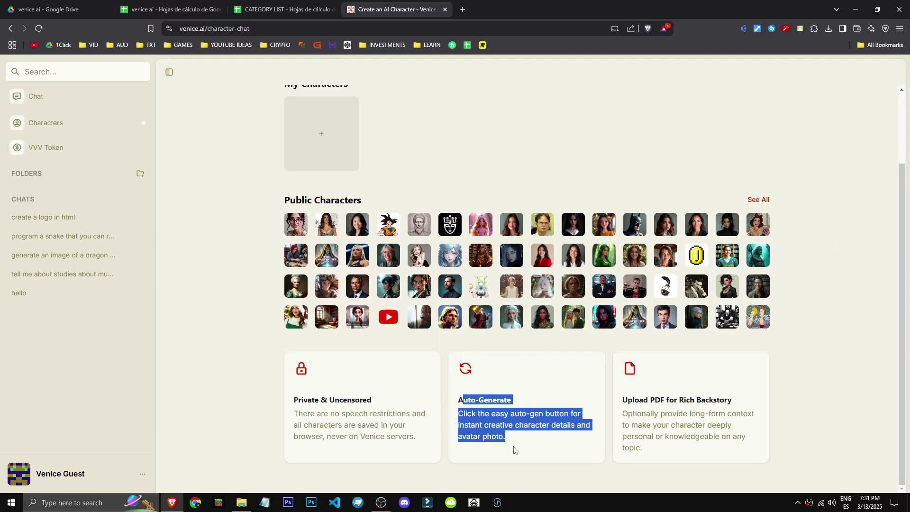
{"action": "left_click", "coordinate": [523, 481]}
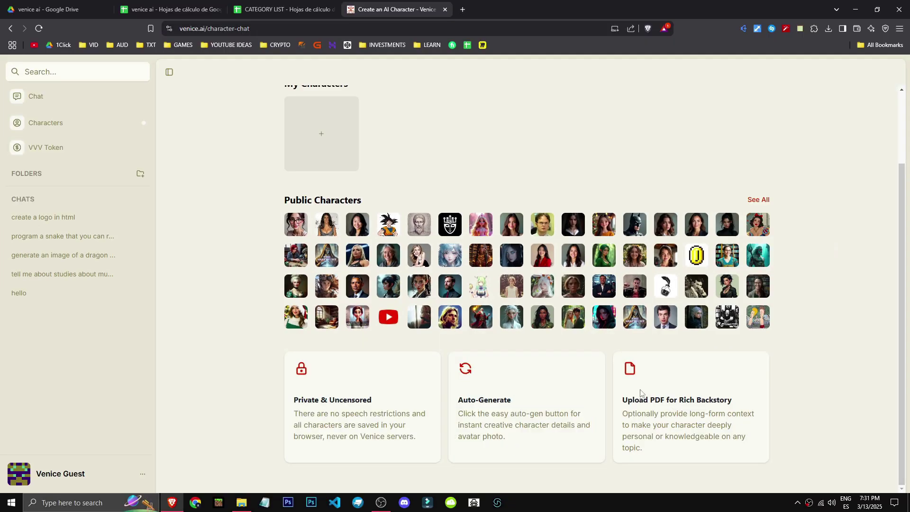
{"action": "left_click_drag", "start_coordinate": [669, 428], "coordinate": [687, 492]}
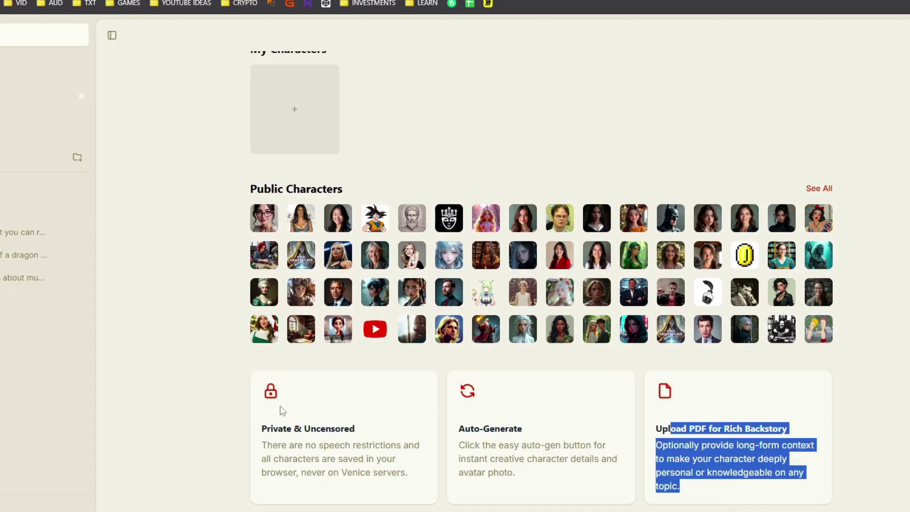
{"action": "scroll", "coordinate": [142, 351], "scroll_direction": "up", "scroll_amount": 2}
{"action": "left_click", "coordinate": [299, 207]}
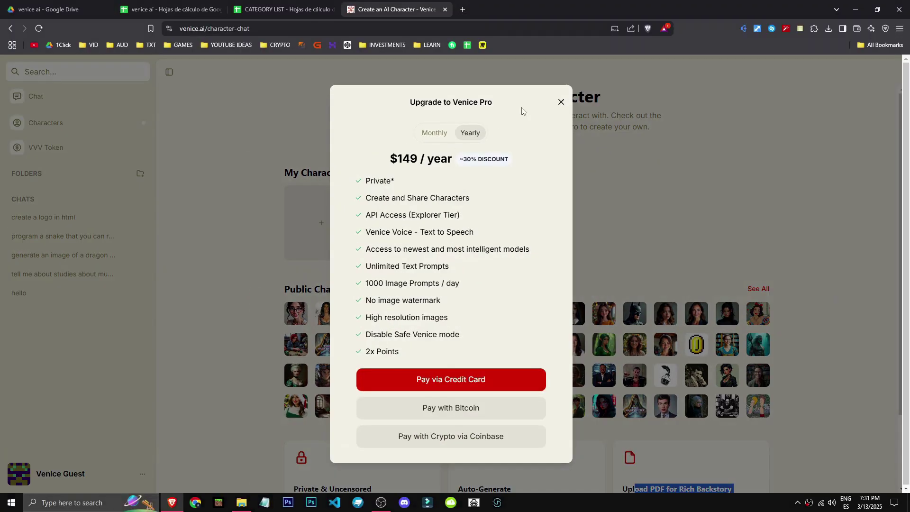
{"action": "left_click", "coordinate": [582, 71]}
Step: Open the CoinRotatorAi public character, close its extra tab, and open the coin character's options
{"action": "left_click", "coordinate": [692, 348]}
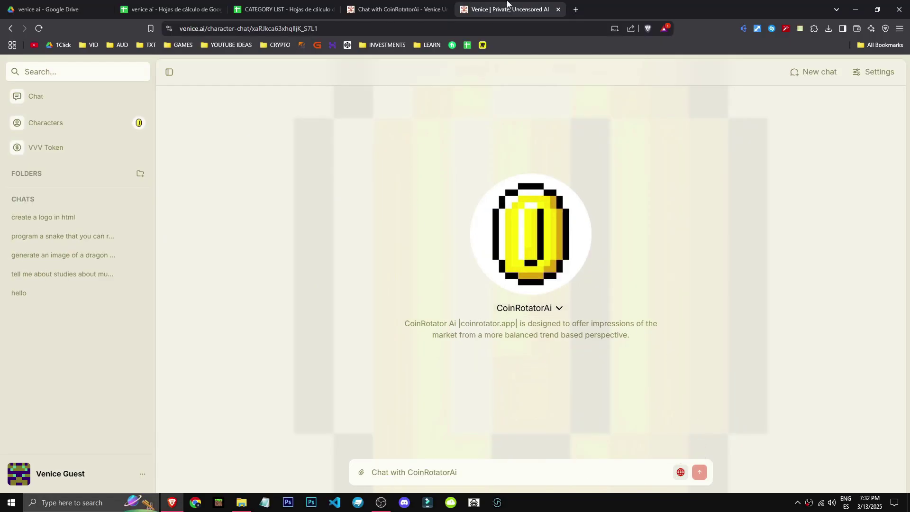
{"action": "middle_click", "coordinate": [507, 4]}
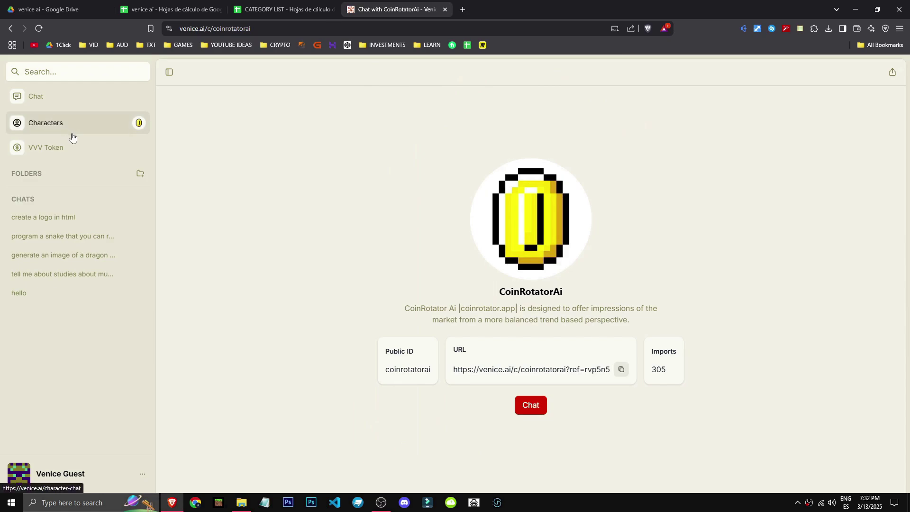
{"action": "left_click", "coordinate": [138, 124]}
{"action": "left_click", "coordinate": [433, 193]}
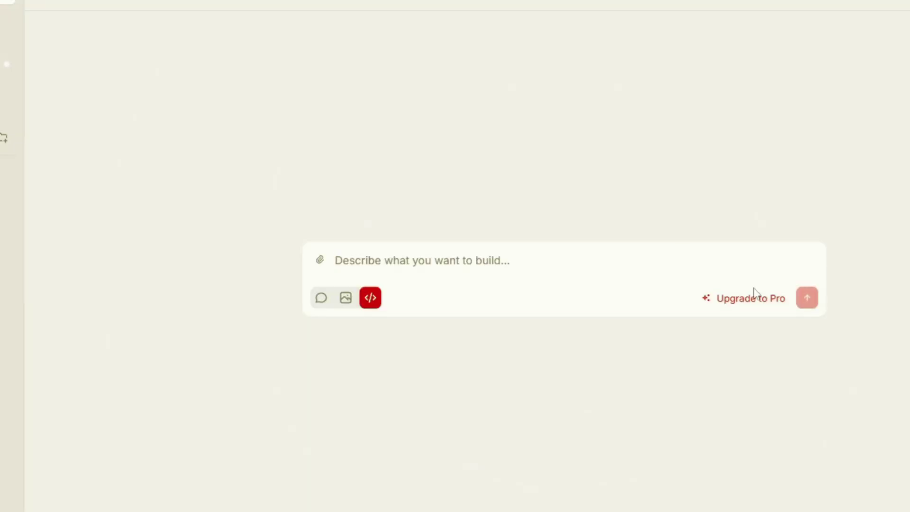
{"action": "left_click", "coordinate": [773, 302]}
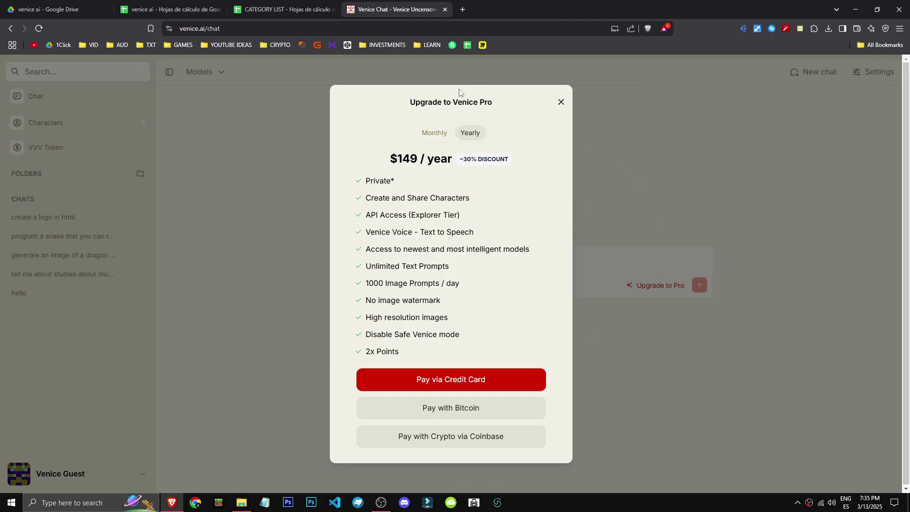
{"action": "left_click", "coordinate": [434, 133]}
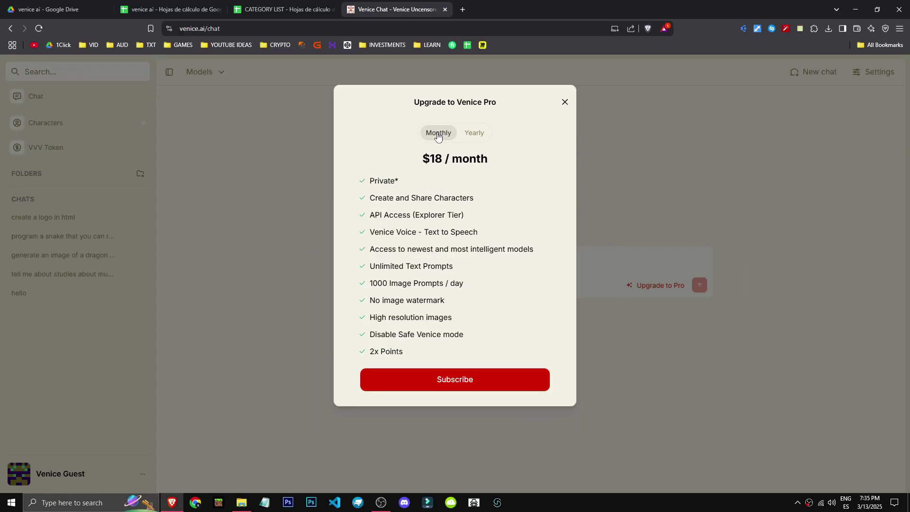
{"action": "double_click", "coordinate": [404, 182]}
{"action": "left_click_drag", "start_coordinate": [368, 197], "coordinate": [435, 196]}
{"action": "left_click", "coordinate": [486, 198]}
{"action": "left_click_drag", "start_coordinate": [370, 232], "coordinate": [477, 240]}
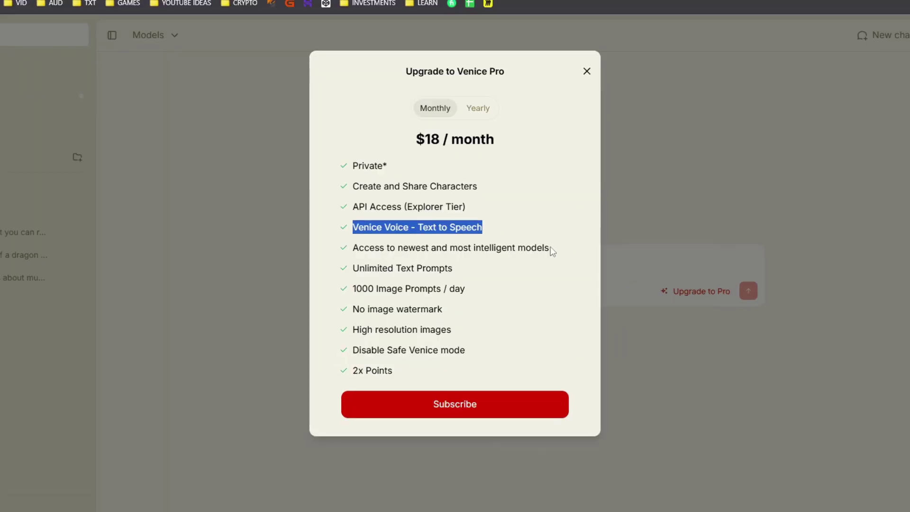
{"action": "left_click_drag", "start_coordinate": [550, 247], "coordinate": [574, 253]}
{"action": "left_click", "coordinate": [390, 247]}
{"action": "left_click_drag", "start_coordinate": [359, 268], "coordinate": [459, 272]}
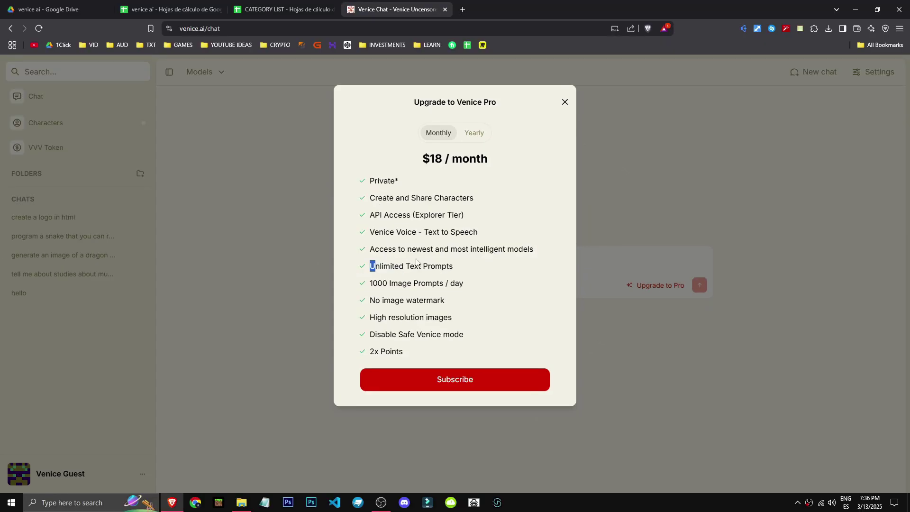
{"action": "mouse_move", "coordinate": [353, 289]}
{"action": "left_mouse_down"}
{"action": "mouse_move", "coordinate": [402, 289]}
{"action": "mouse_move", "coordinate": [357, 288]}
{"action": "left_mouse_up"}
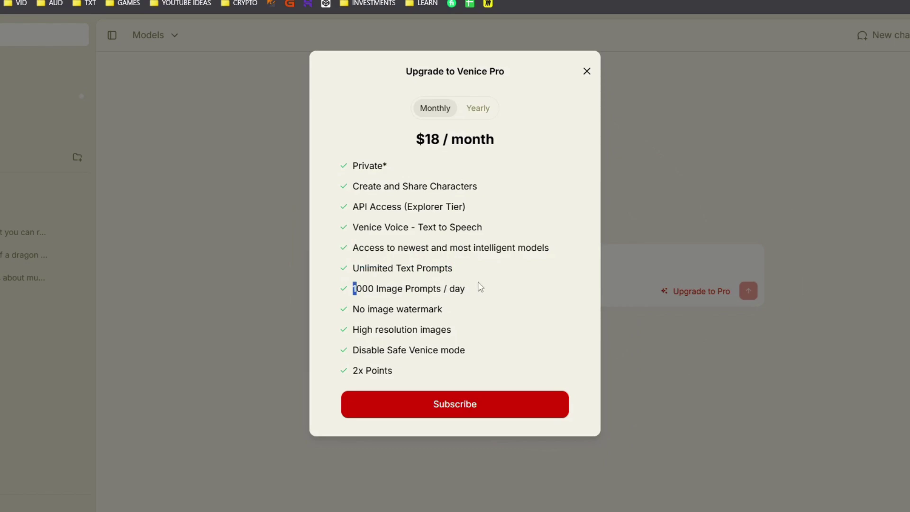
{"action": "left_click_drag", "start_coordinate": [416, 139], "coordinate": [488, 144]}
{"action": "left_click_drag", "start_coordinate": [352, 309], "coordinate": [442, 309]}
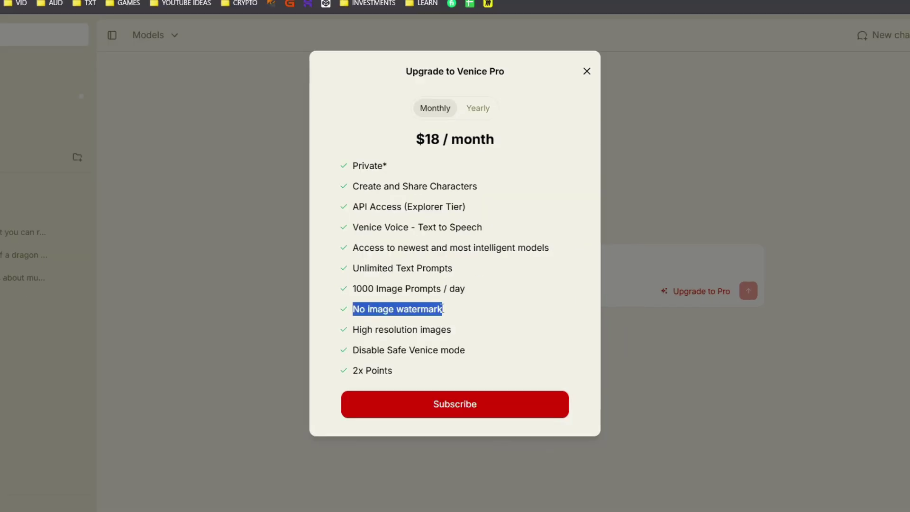
{"action": "left_click_drag", "start_coordinate": [358, 329], "coordinate": [452, 331]}
{"action": "left_click_drag", "start_coordinate": [358, 370], "coordinate": [460, 351]}
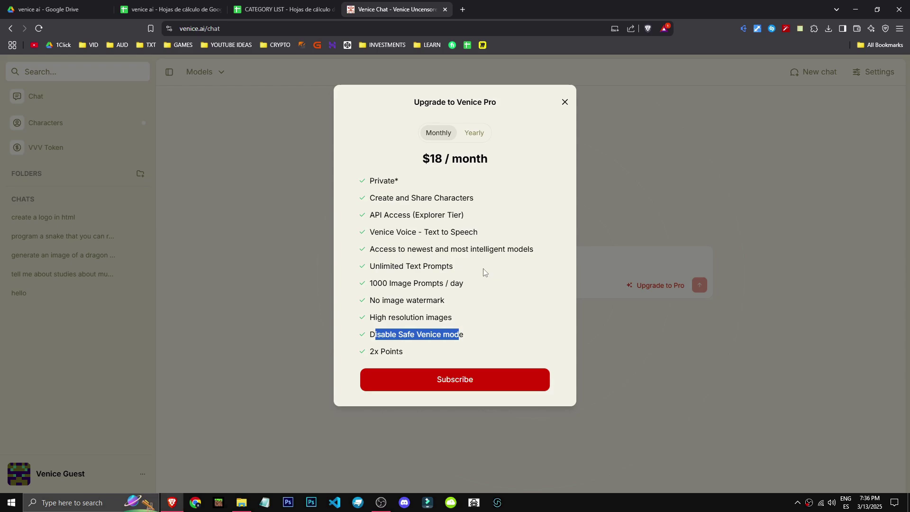
{"action": "left_click", "coordinate": [565, 102]}
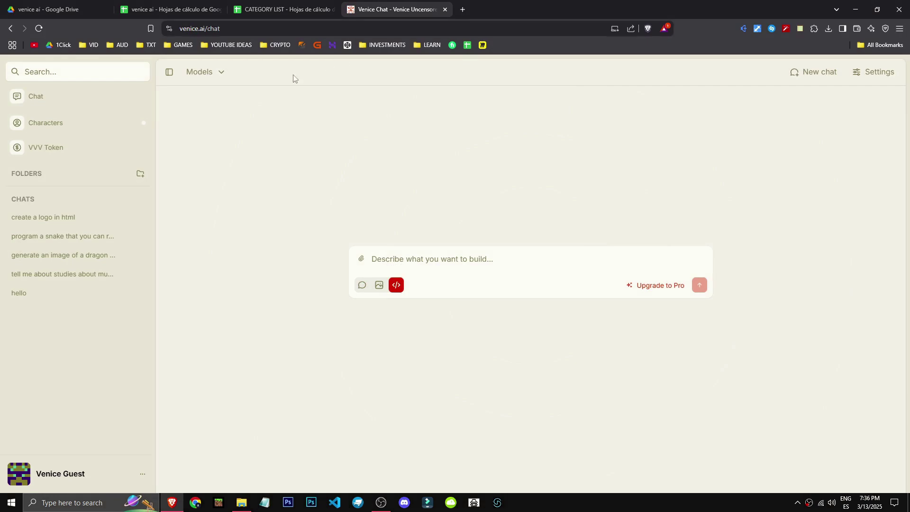
{"action": "left_click", "coordinate": [217, 72]}
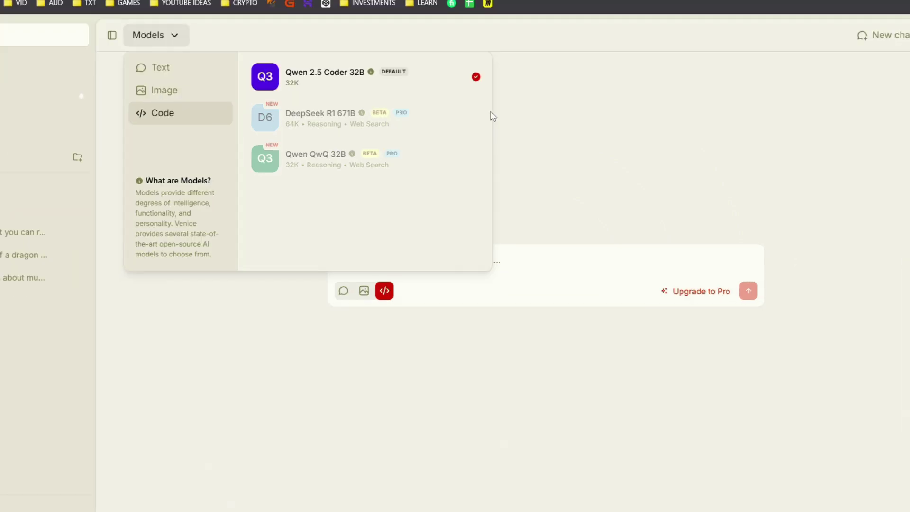
{"action": "left_click", "coordinate": [181, 67]}
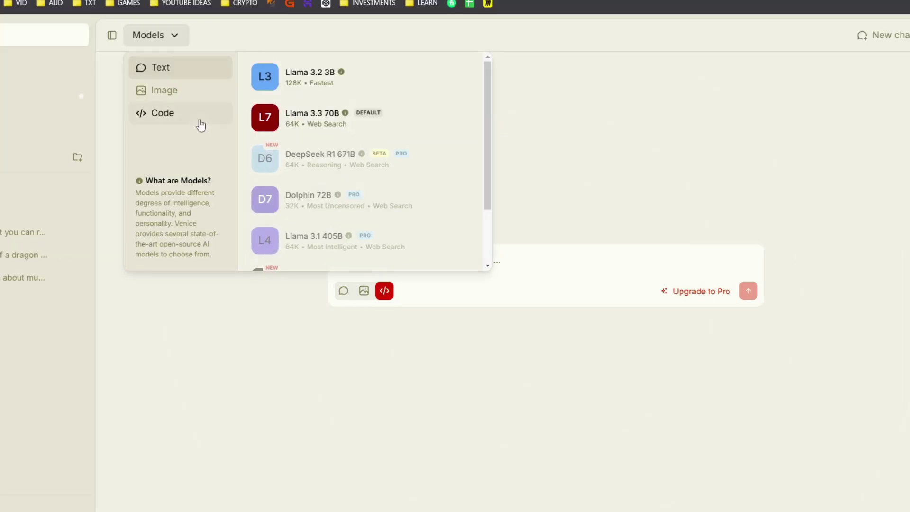
{"action": "left_click", "coordinate": [236, 138]}
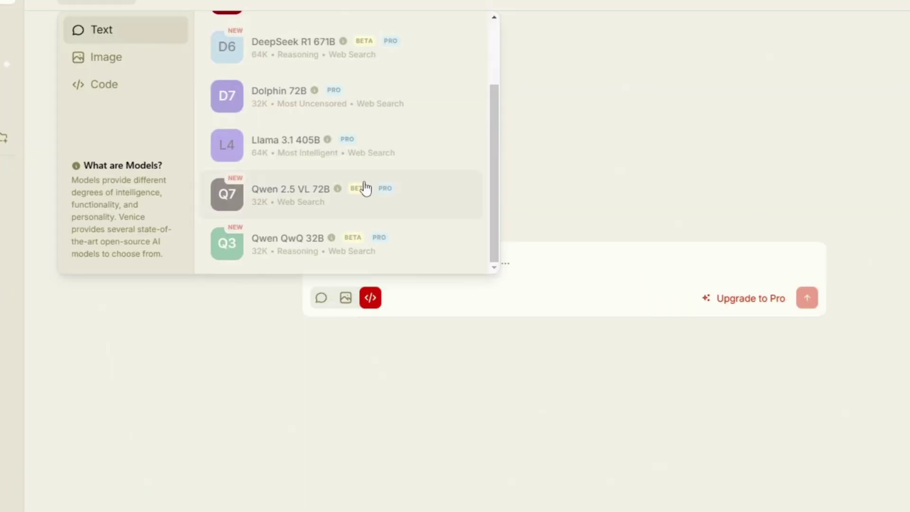
{"action": "scroll", "coordinate": [365, 188], "scroll_direction": "up", "scroll_amount": 5}
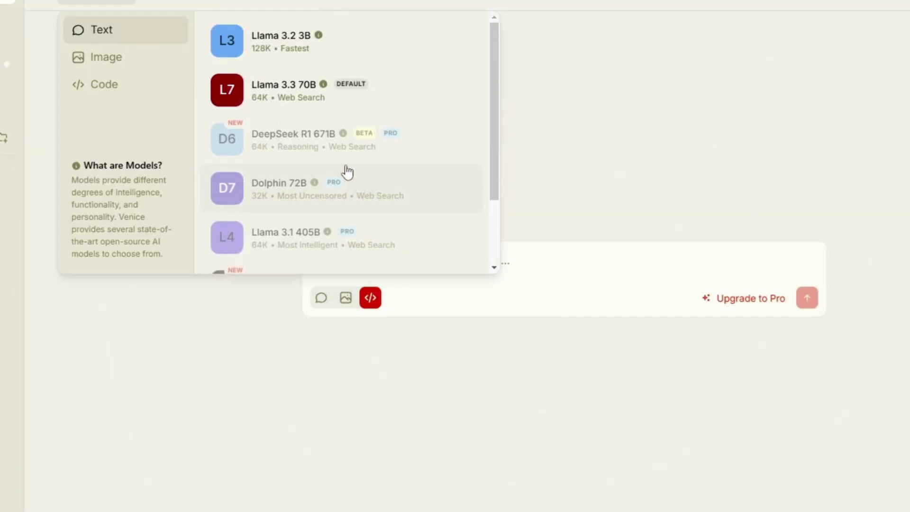
{"action": "left_click", "coordinate": [106, 61]}
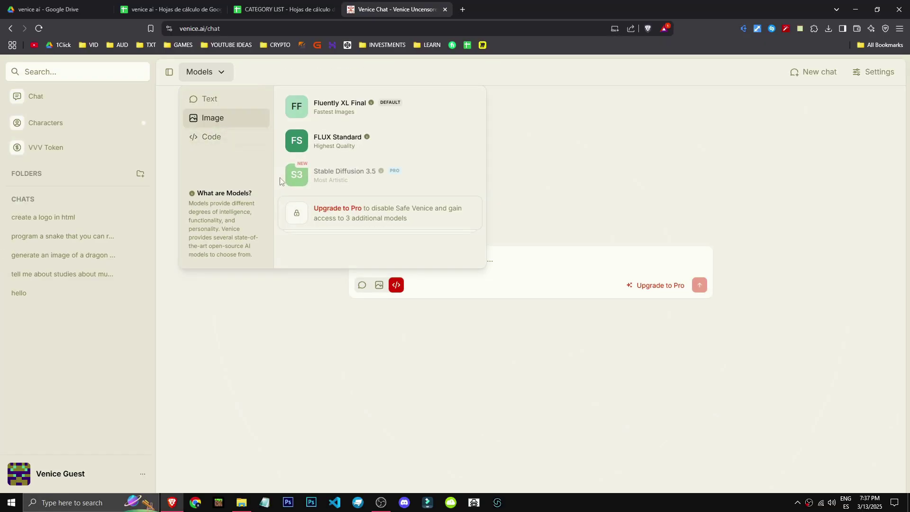
{"action": "left_click", "coordinate": [109, 86]}
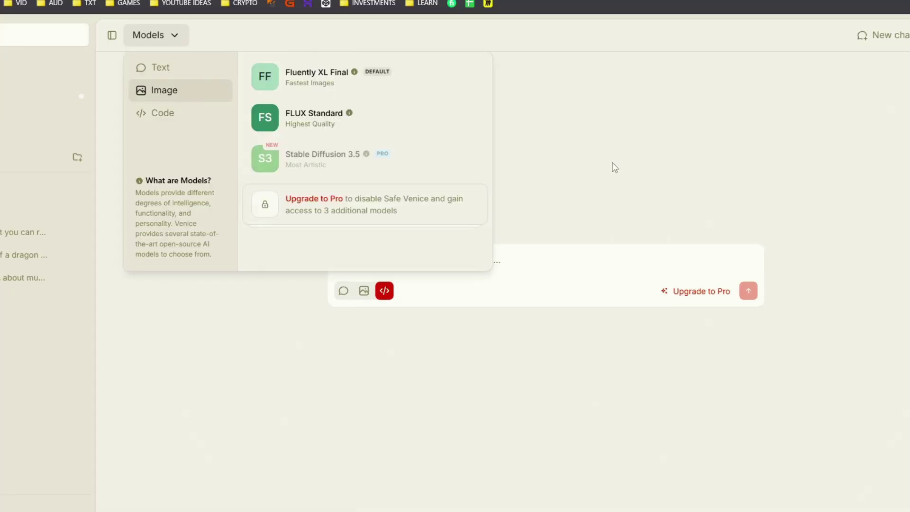
{"action": "left_click", "coordinate": [615, 167]}
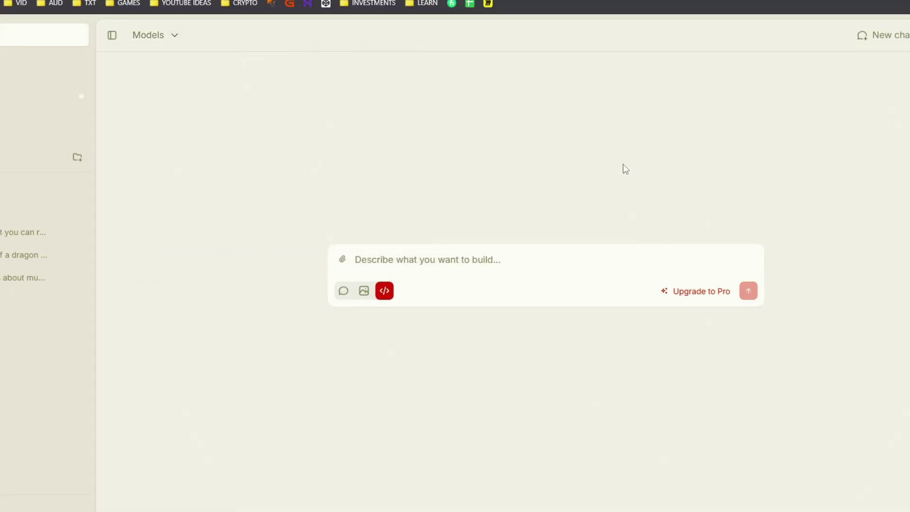